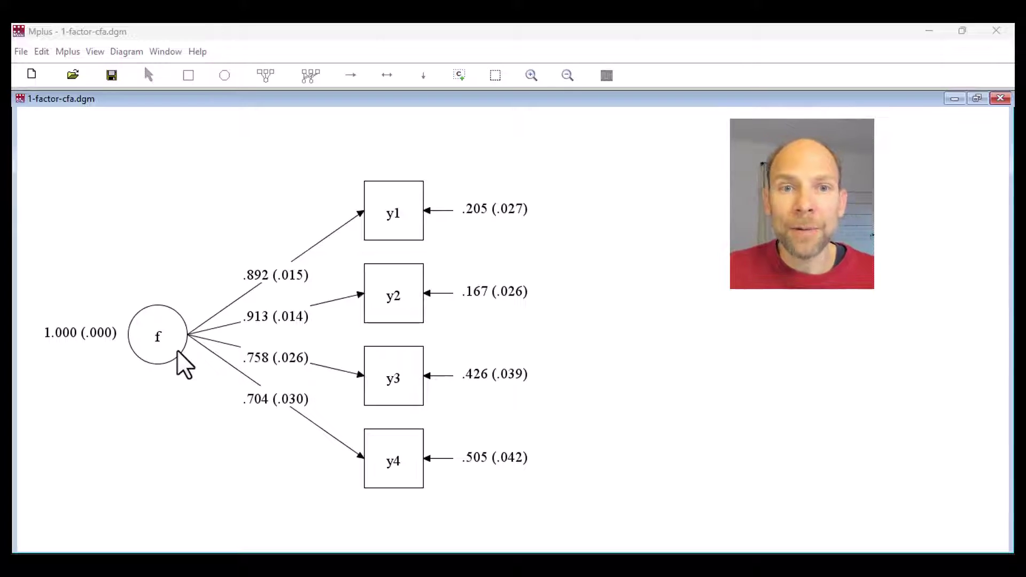
Step: Close the 1-factor-cfa.dgm path diagram to return to the text output
{"action": "left_click", "coordinate": [997, 30]}
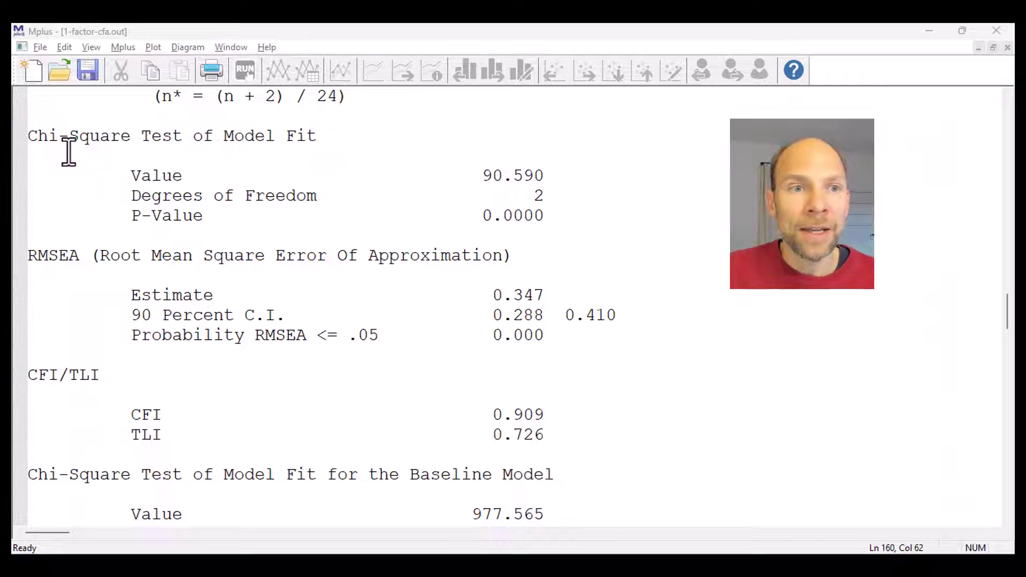
Step: Highlight the chi-square test block (90.590, 2 df, p 0.0000), then the RMSEA heading
{"action": "left_click_drag", "start_coordinate": [33, 140], "coordinate": [556, 183]}
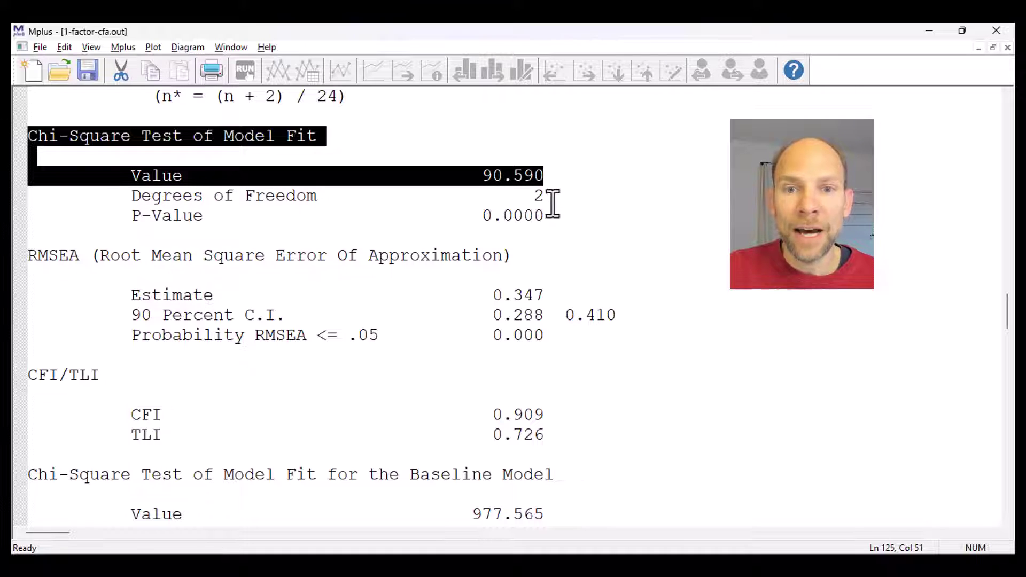
{"action": "left_click_drag", "start_coordinate": [541, 199], "coordinate": [131, 174]}
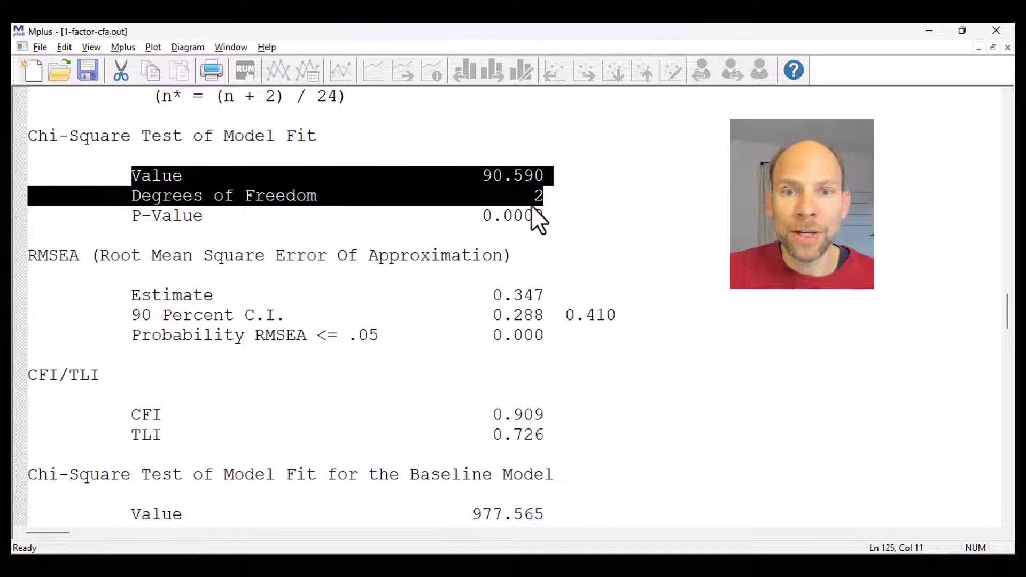
{"action": "left_click_drag", "start_coordinate": [484, 216], "coordinate": [554, 225]}
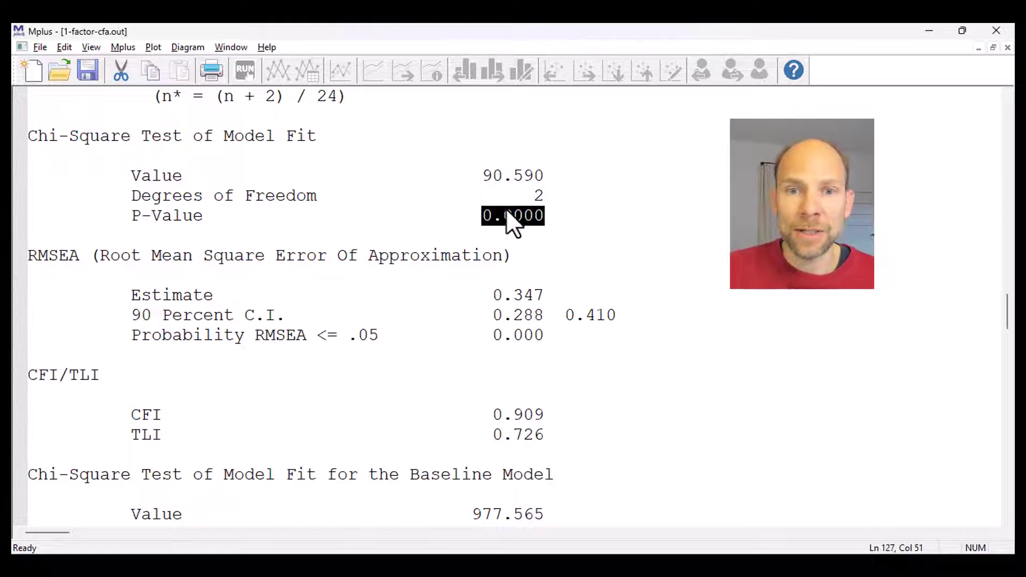
{"action": "left_click_drag", "start_coordinate": [123, 218], "coordinate": [586, 221]}
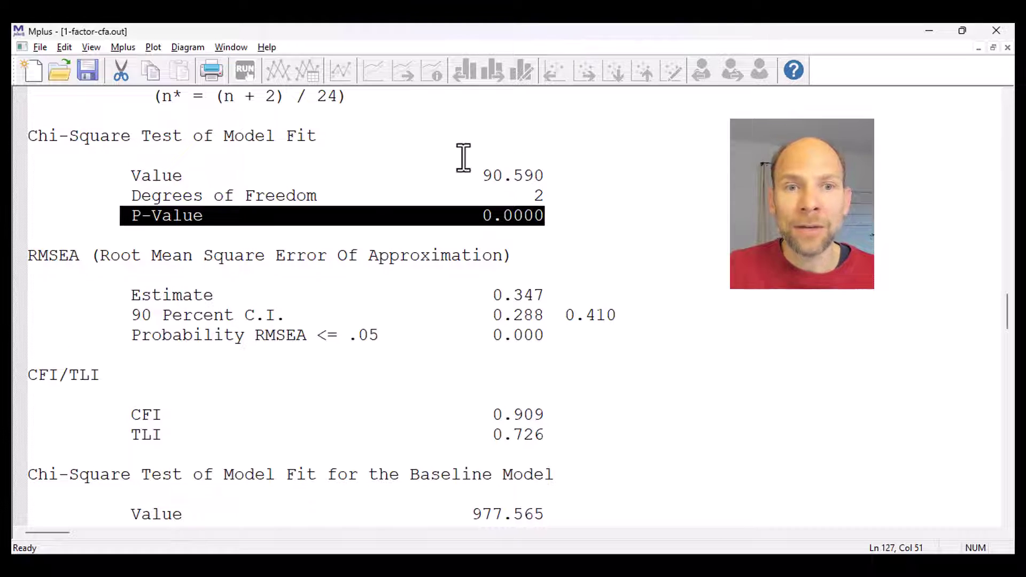
{"action": "left_click", "coordinate": [577, 213]}
{"action": "left_click_drag", "start_coordinate": [559, 215], "coordinate": [27, 136]}
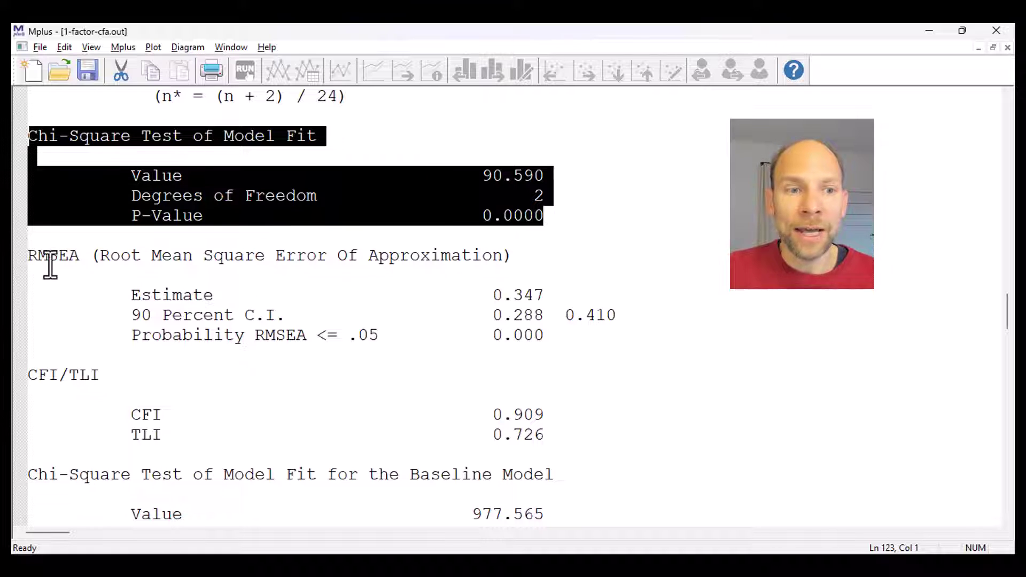
{"action": "left_click_drag", "start_coordinate": [29, 257], "coordinate": [561, 297]}
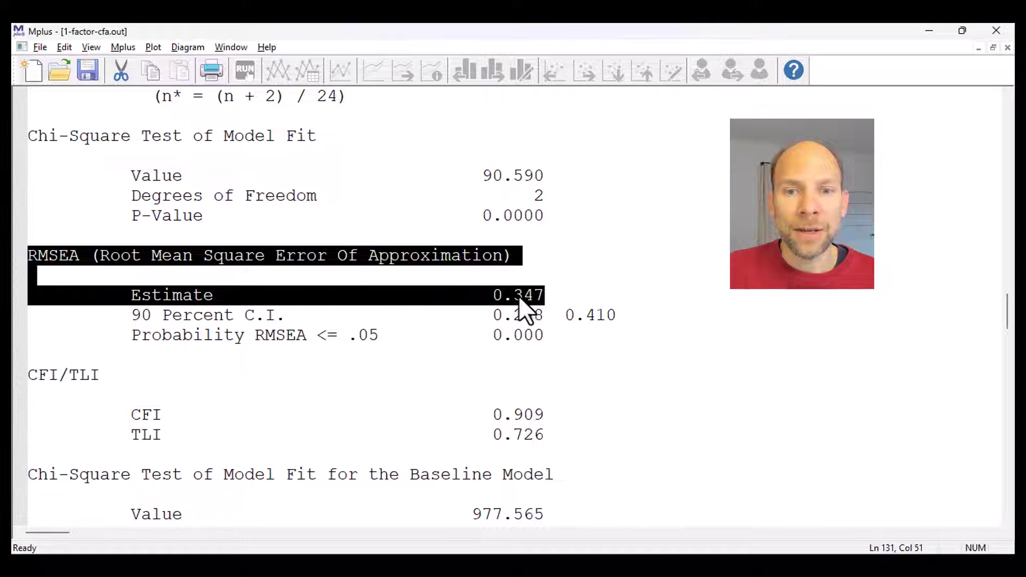
Step: Highlight the RMSEA 90 percent confidence interval of 0.288 to 0.410
{"action": "left_click_drag", "start_coordinate": [493, 318], "coordinate": [630, 335]}
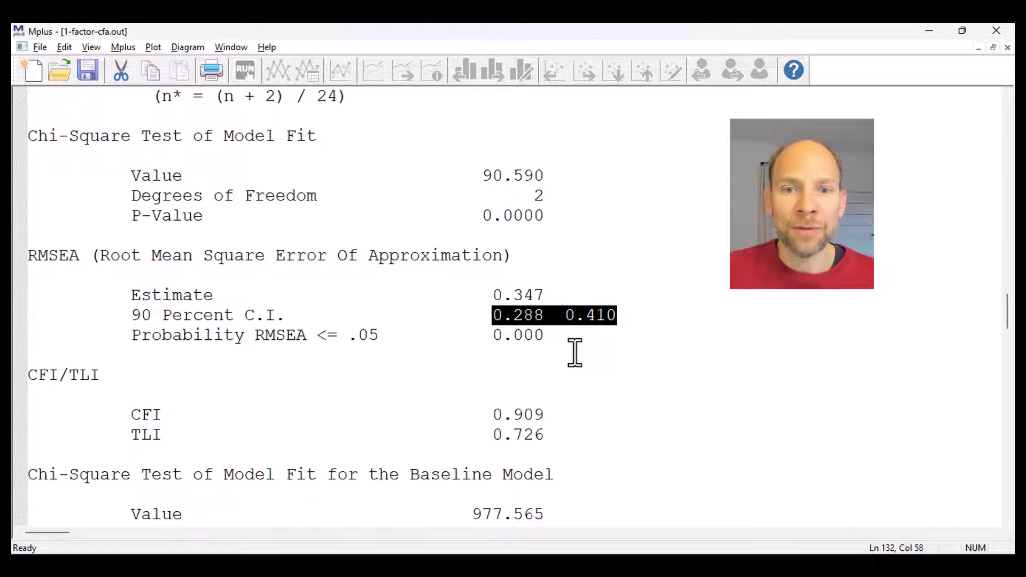
{"action": "scroll", "coordinate": [475, 339], "scroll_direction": "down", "scroll_amount": 2}
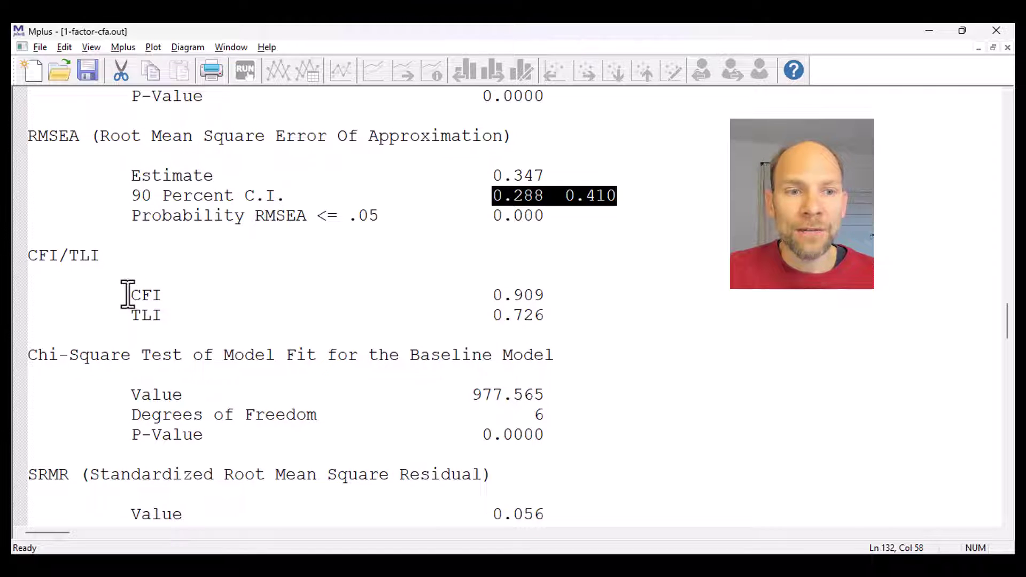
Step: Highlight the CFI 0.909 and TLI 0.726 values, then the SRMR value 0.056
{"action": "left_click_drag", "start_coordinate": [124, 295], "coordinate": [555, 314]}
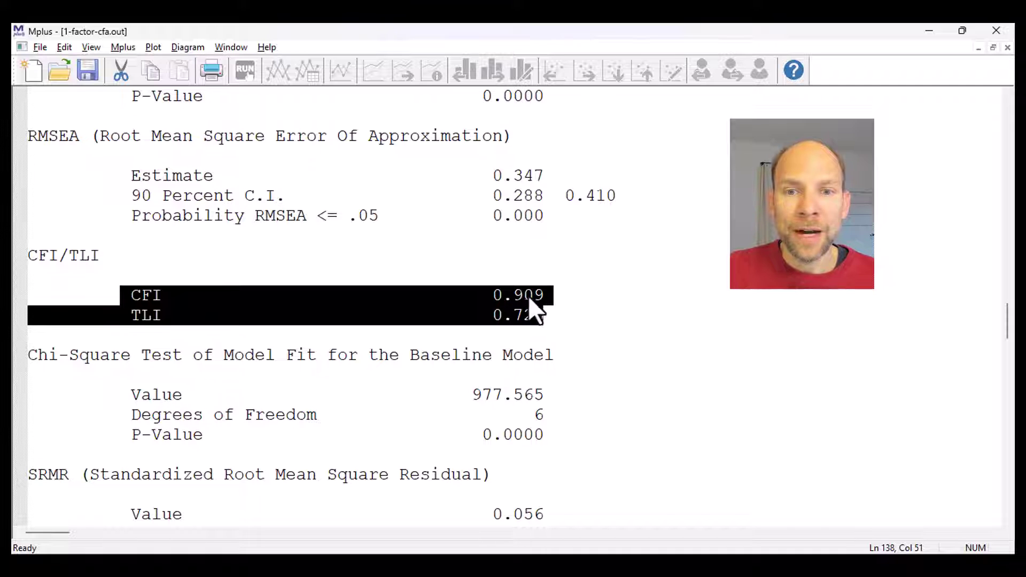
{"action": "left_click_drag", "start_coordinate": [491, 295], "coordinate": [440, 315]}
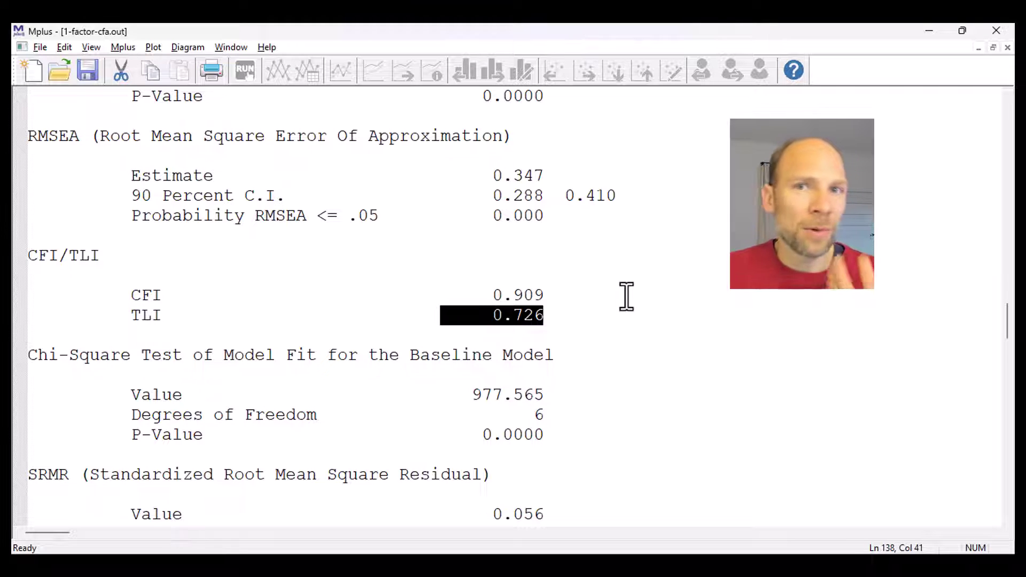
{"action": "left_click_drag", "start_coordinate": [549, 315], "coordinate": [479, 295]}
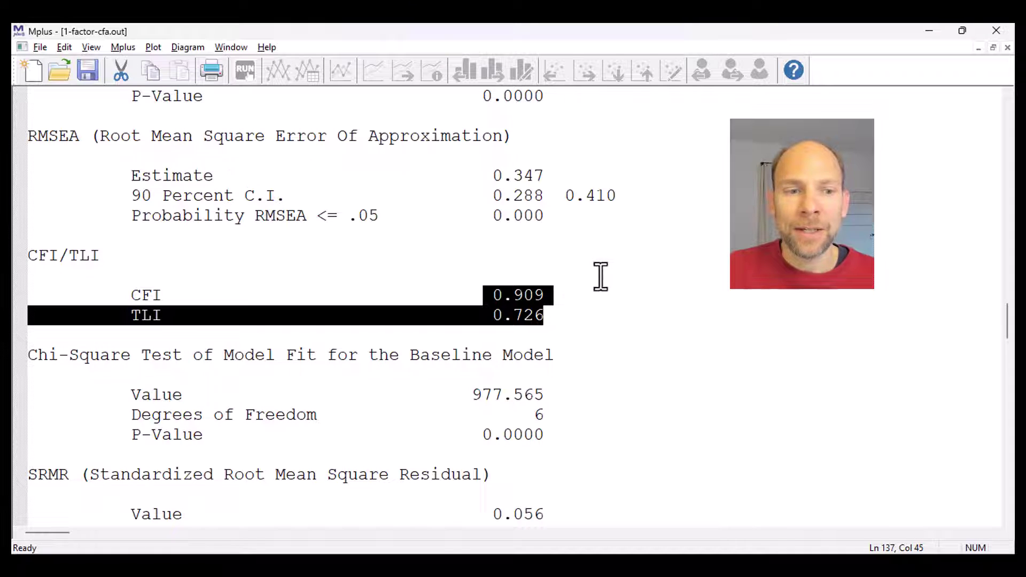
{"action": "scroll", "coordinate": [596, 278], "scroll_direction": "down", "scroll_amount": 4}
{"action": "left_click_drag", "start_coordinate": [134, 275], "coordinate": [625, 274]}
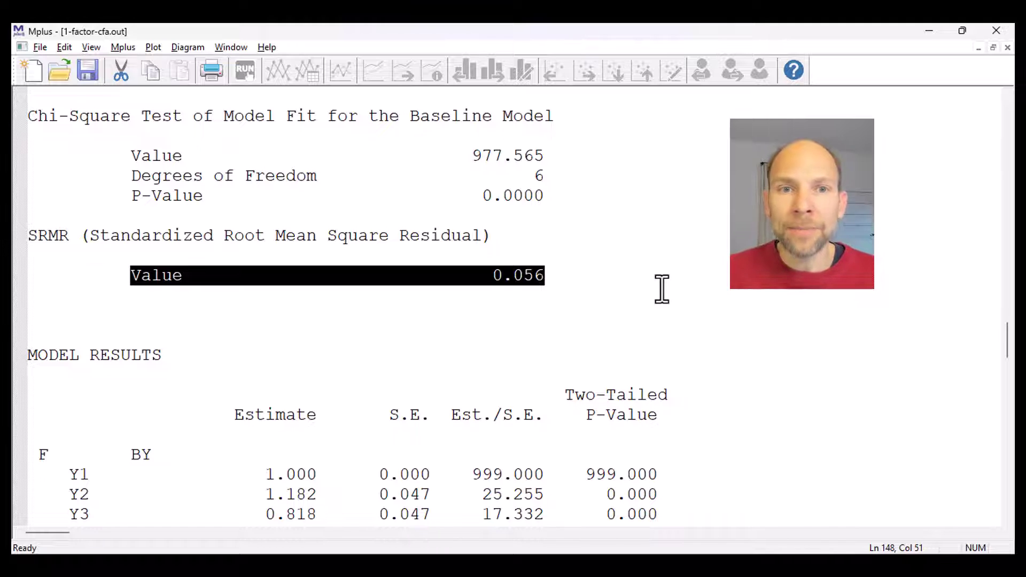
{"action": "scroll", "coordinate": [636, 268], "scroll_direction": "up", "scroll_amount": 4}
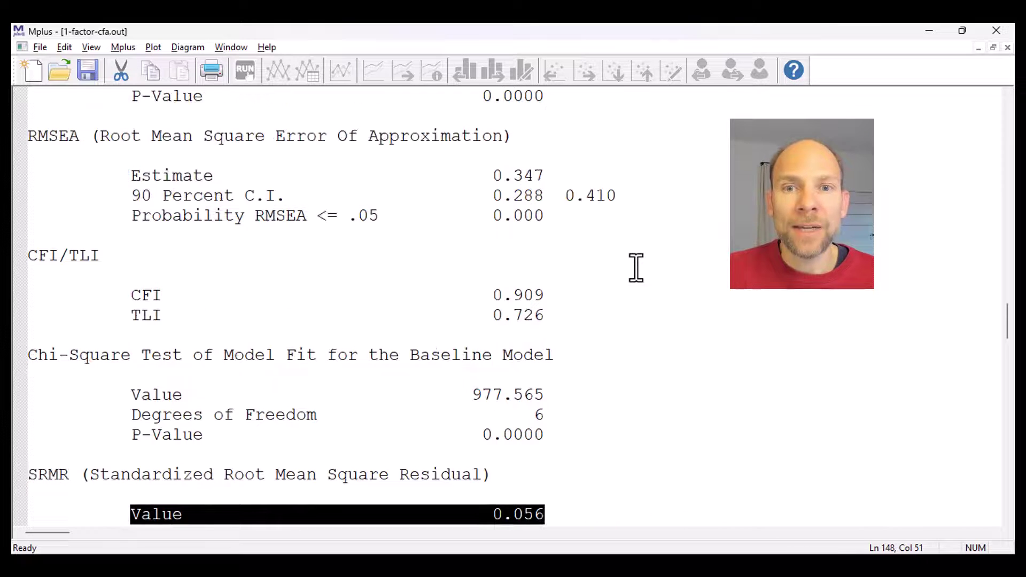
{"action": "scroll", "coordinate": [636, 267], "scroll_direction": "up", "scroll_amount": 2}
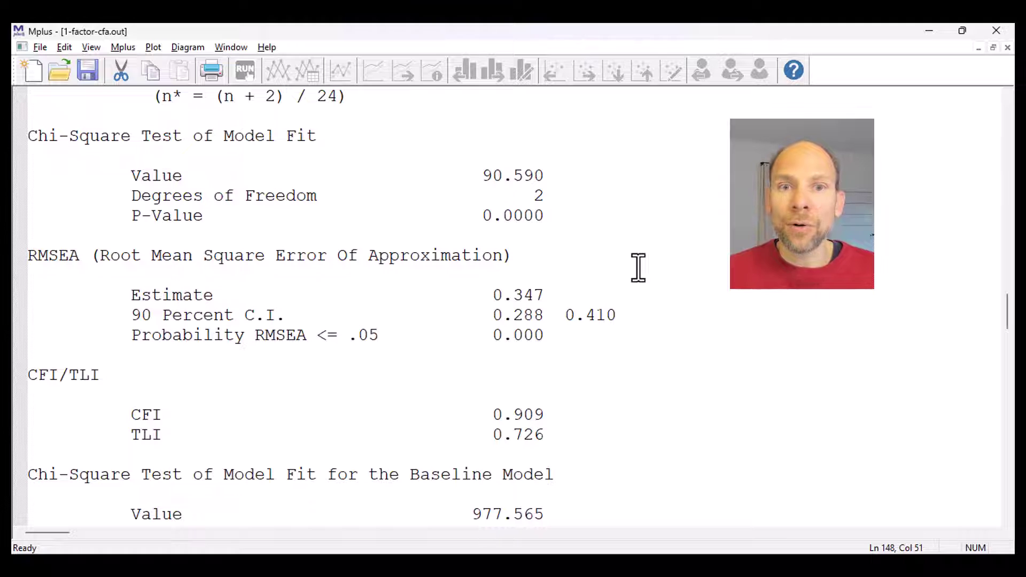
{"action": "scroll", "coordinate": [473, 295], "scroll_direction": "up", "scroll_amount": 2}
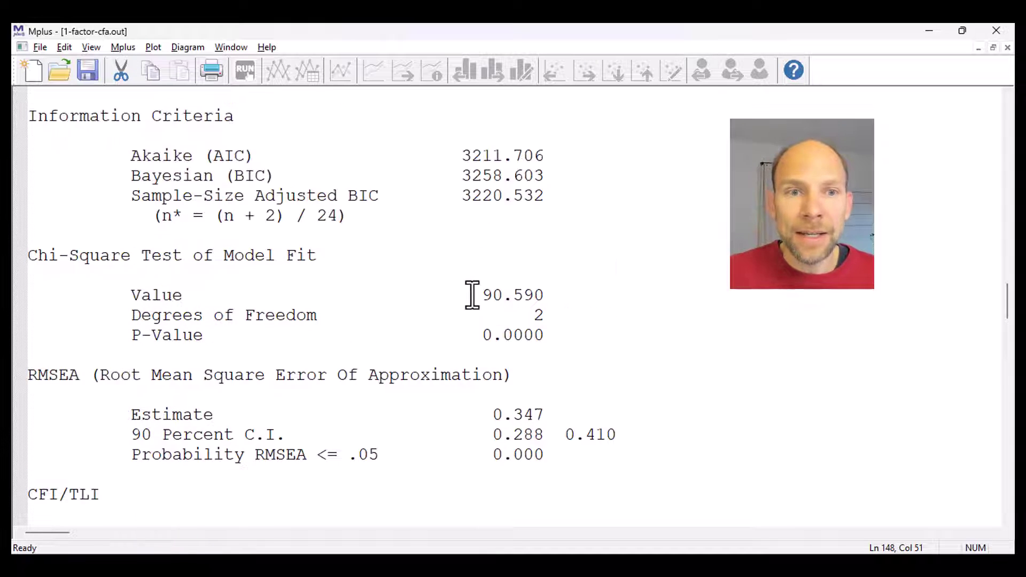
Step: Highlight the Y1–Y4 sample correlations from 0.834 to 0.731, then clear the selection
{"action": "scroll", "coordinate": [472, 295], "scroll_direction": "up", "scroll_amount": 12}
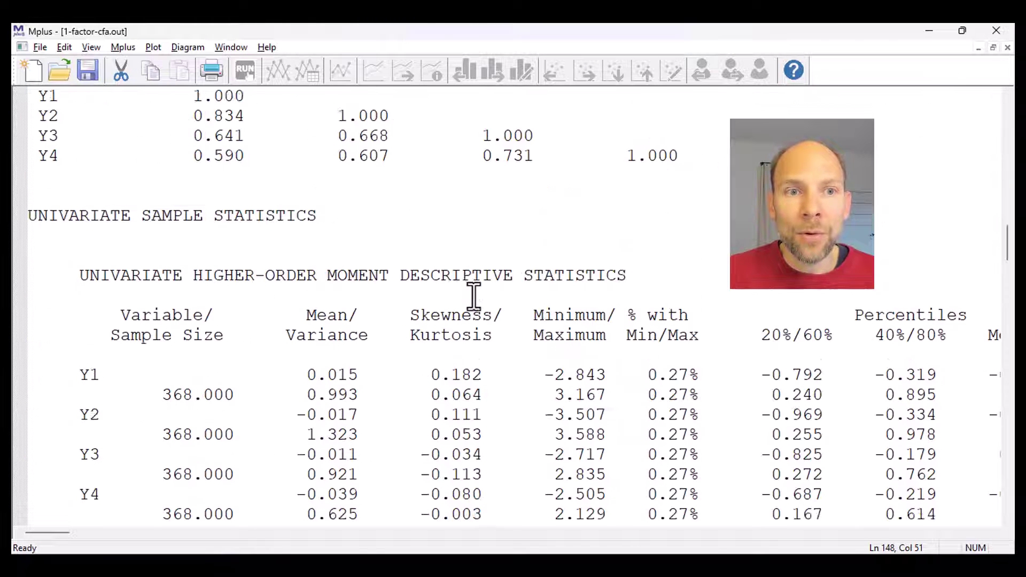
{"action": "scroll", "coordinate": [474, 295], "scroll_direction": "up", "scroll_amount": 4}
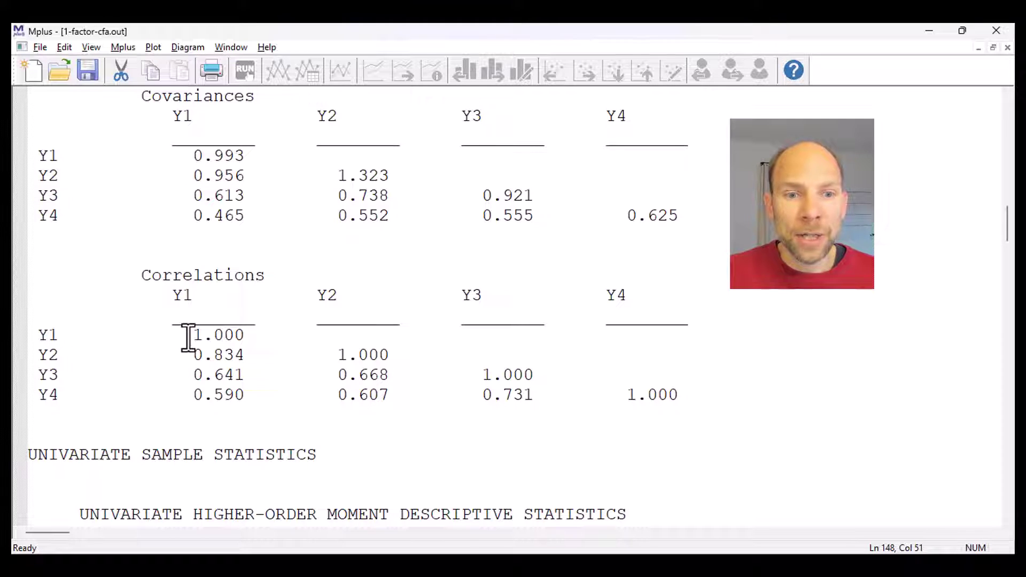
{"action": "left_click_drag", "start_coordinate": [193, 355], "coordinate": [548, 401]}
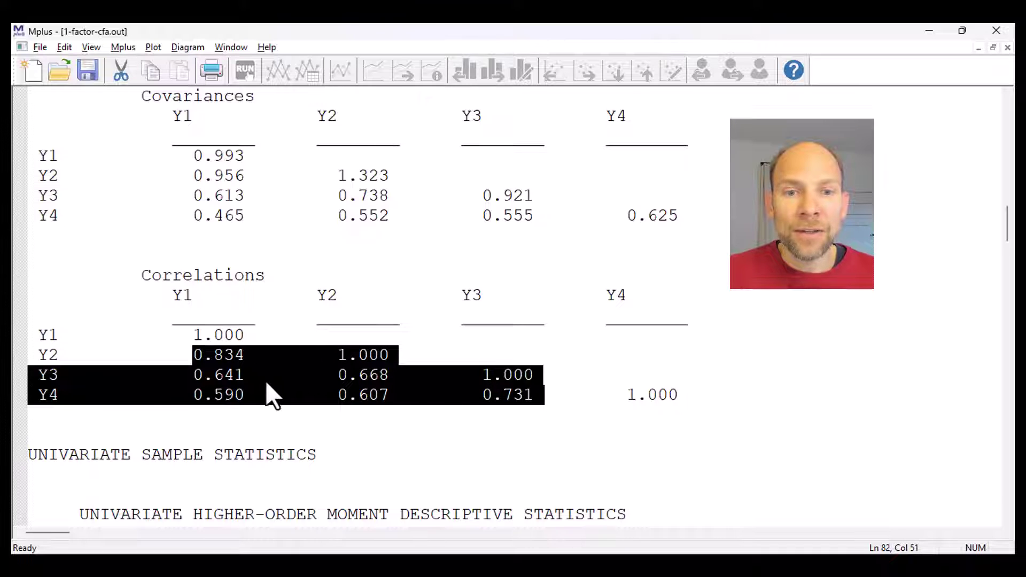
{"action": "scroll", "coordinate": [271, 394], "scroll_direction": "down", "scroll_amount": 2}
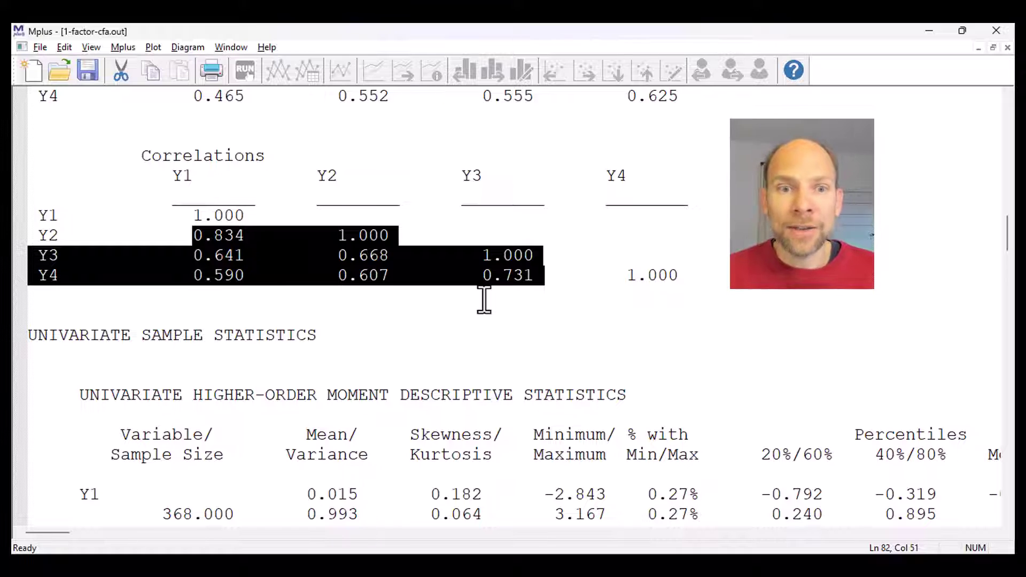
{"action": "left_click", "coordinate": [256, 286]}
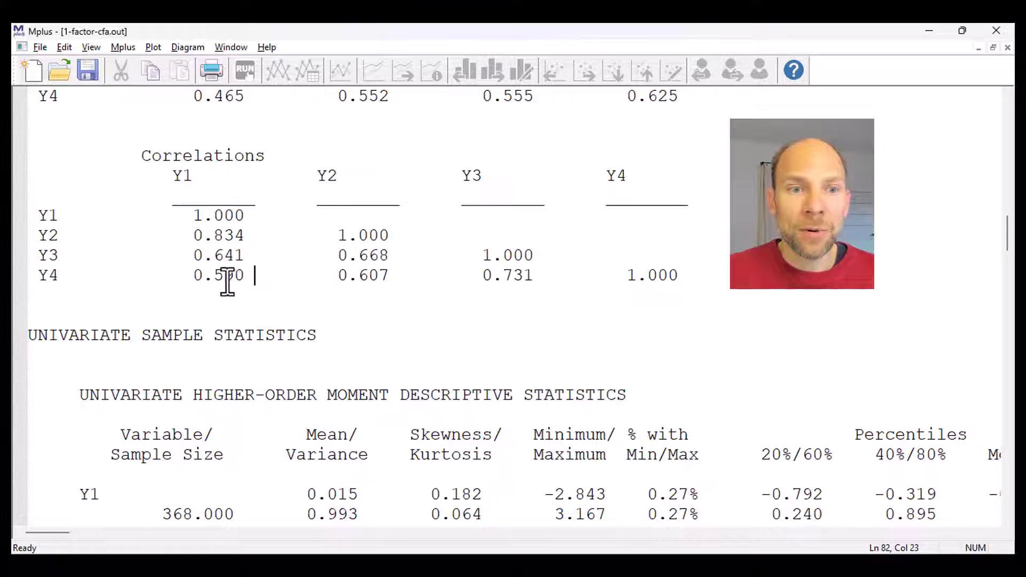
Step: Highlight 0.590, the strong 0.834 and 0.731 correlations, then the weaker cross-pair correlations
{"action": "left_click", "coordinate": [195, 278]}
{"action": "left_click_drag", "start_coordinate": [195, 278], "coordinate": [246, 276]}
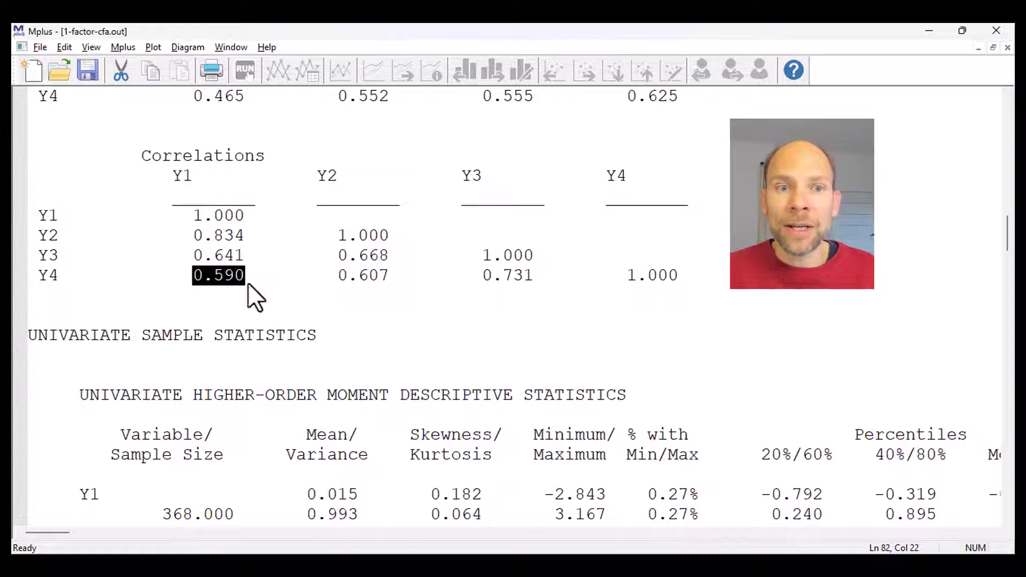
{"action": "left_click_drag", "start_coordinate": [193, 236], "coordinate": [270, 235]}
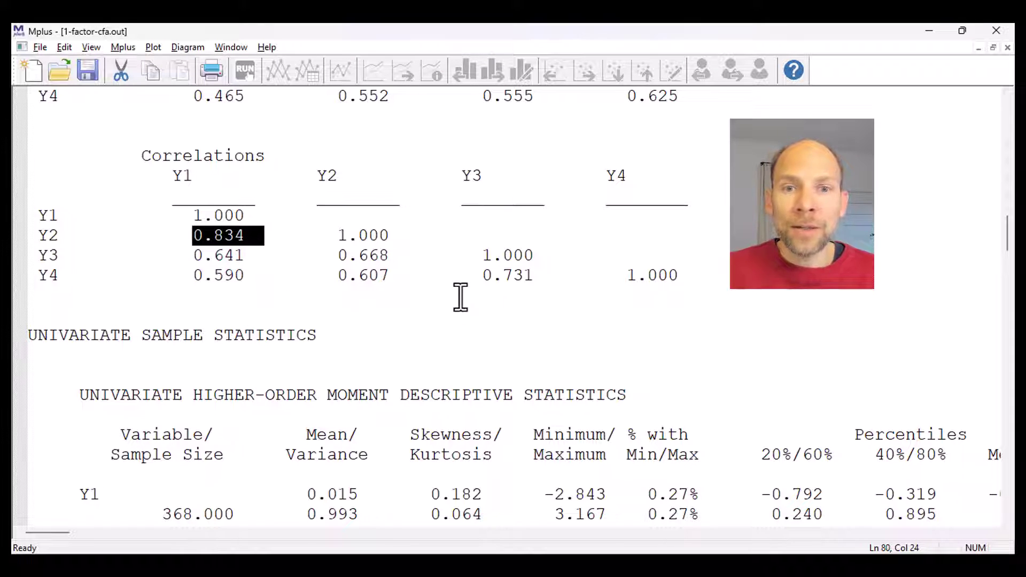
{"action": "left_click_drag", "start_coordinate": [471, 275], "coordinate": [536, 281]}
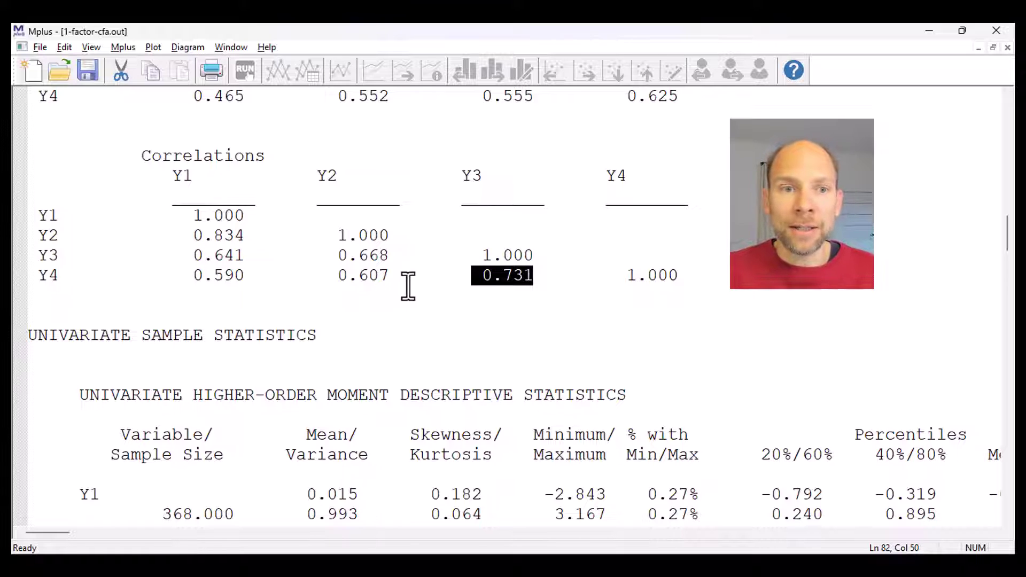
{"action": "left_click_drag", "start_coordinate": [192, 236], "coordinate": [253, 236]}
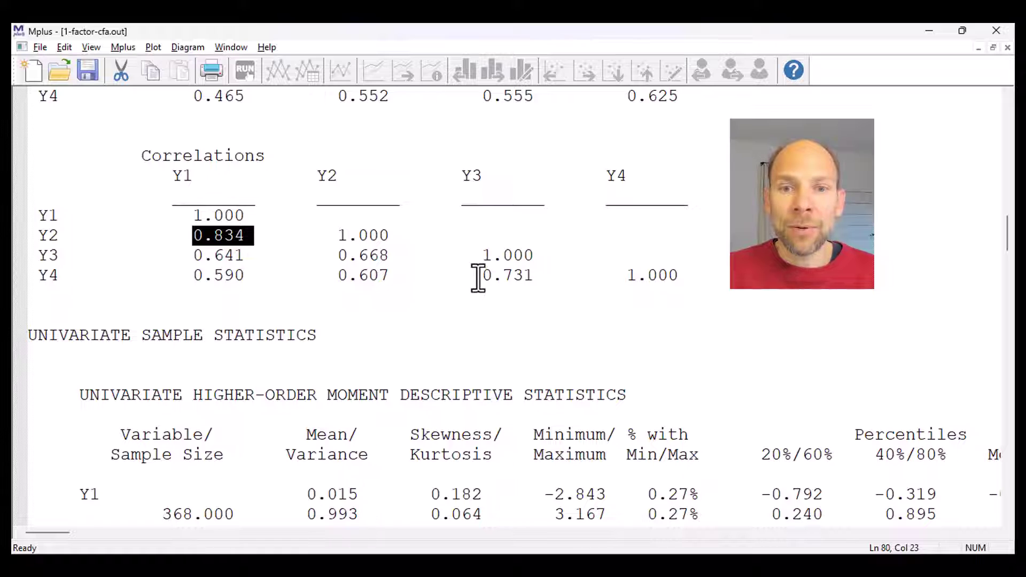
{"action": "left_click_drag", "start_coordinate": [473, 276], "coordinate": [543, 275]}
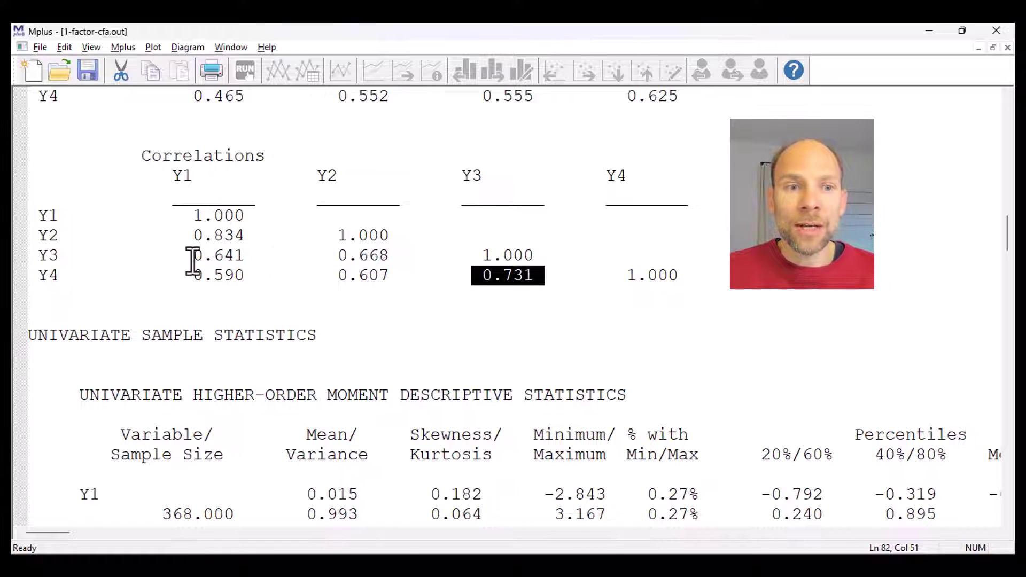
{"action": "left_click_drag", "start_coordinate": [193, 262], "coordinate": [391, 278]}
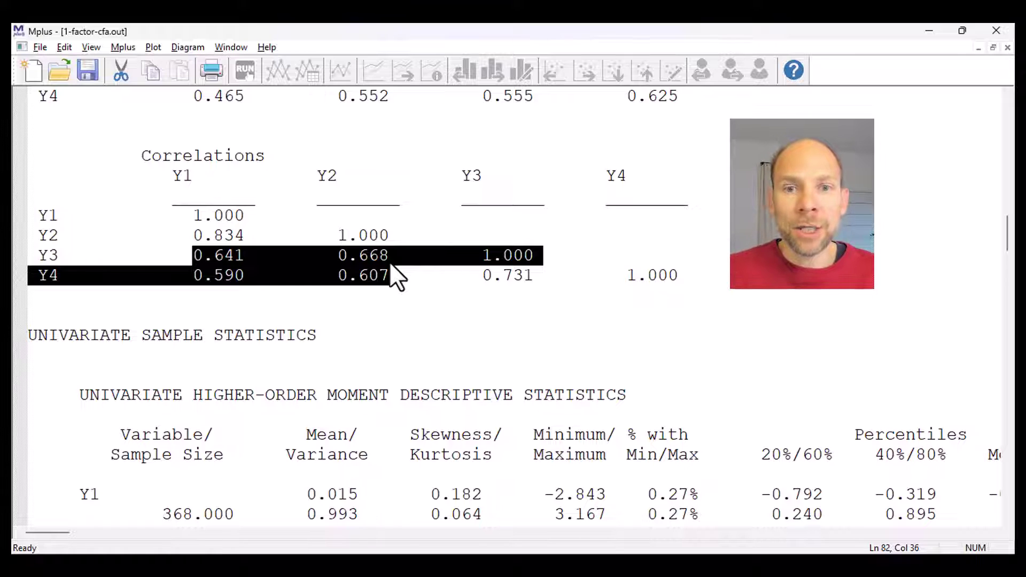
Step: Highlight 0.731 and 0.834, then the cross-pair correlations 0.641 to 0.607 in rows Y3–Y4
{"action": "left_click_drag", "start_coordinate": [483, 277], "coordinate": [535, 281]}
{"action": "left_click_drag", "start_coordinate": [192, 236], "coordinate": [256, 236]}
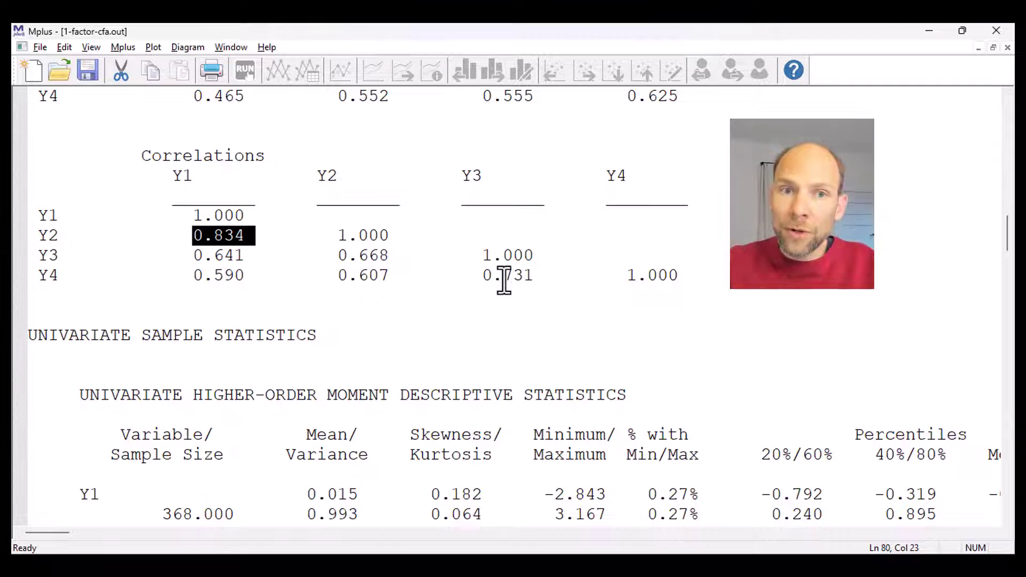
{"action": "left_click_drag", "start_coordinate": [193, 255], "coordinate": [396, 277]}
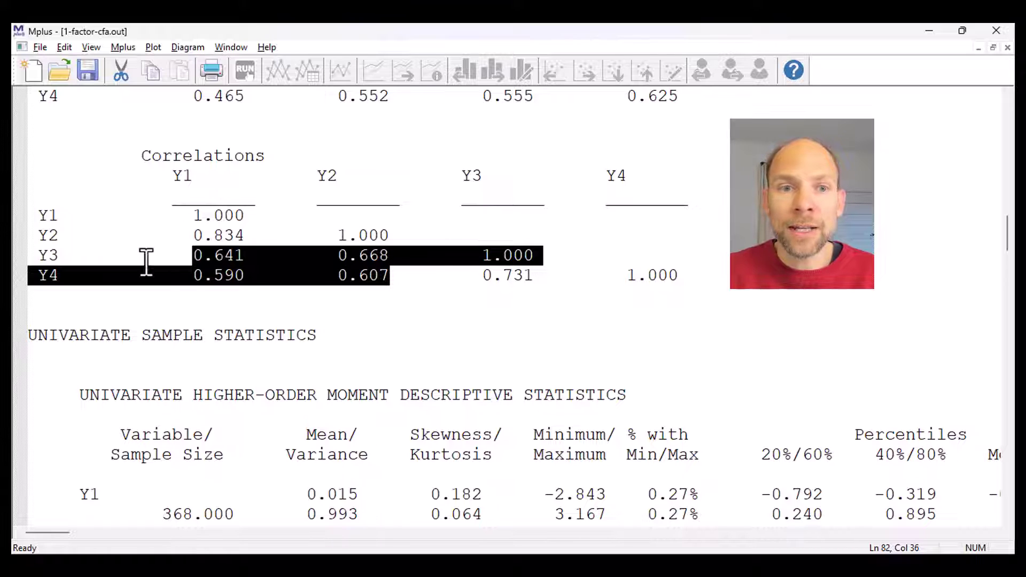
Step: Alternately highlight the Y1–Y2 correlation 0.834 and the Y3–Y4 correlation 0.731
{"action": "left_click_drag", "start_coordinate": [183, 236], "coordinate": [270, 236]}
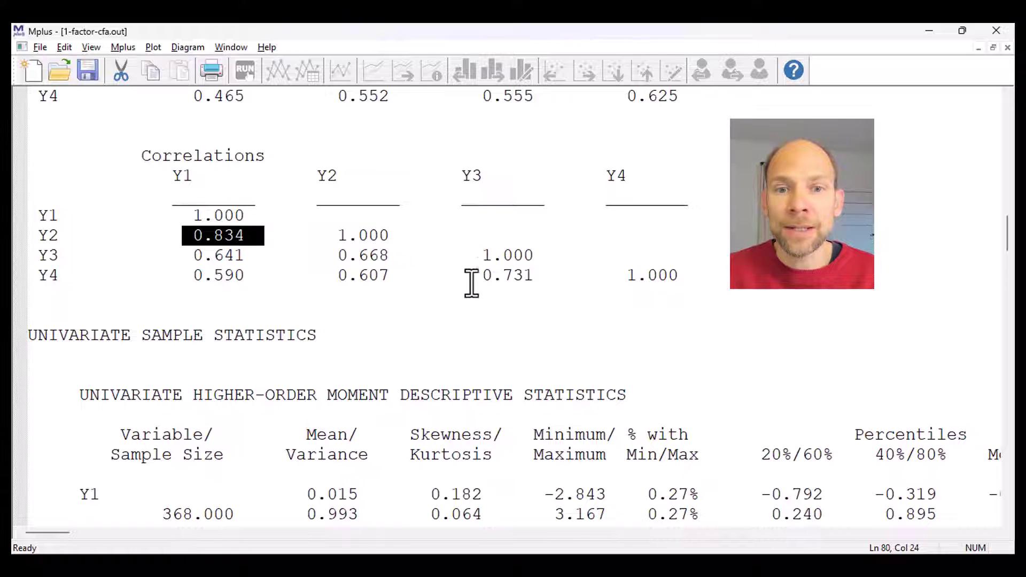
{"action": "left_click_drag", "start_coordinate": [471, 282], "coordinate": [564, 275]}
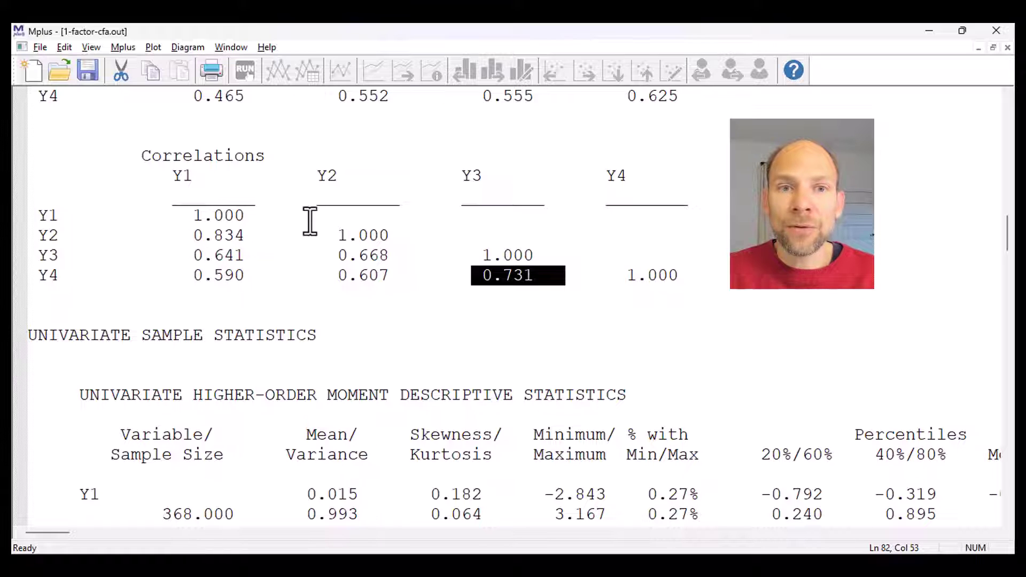
{"action": "left_click", "coordinate": [193, 235]}
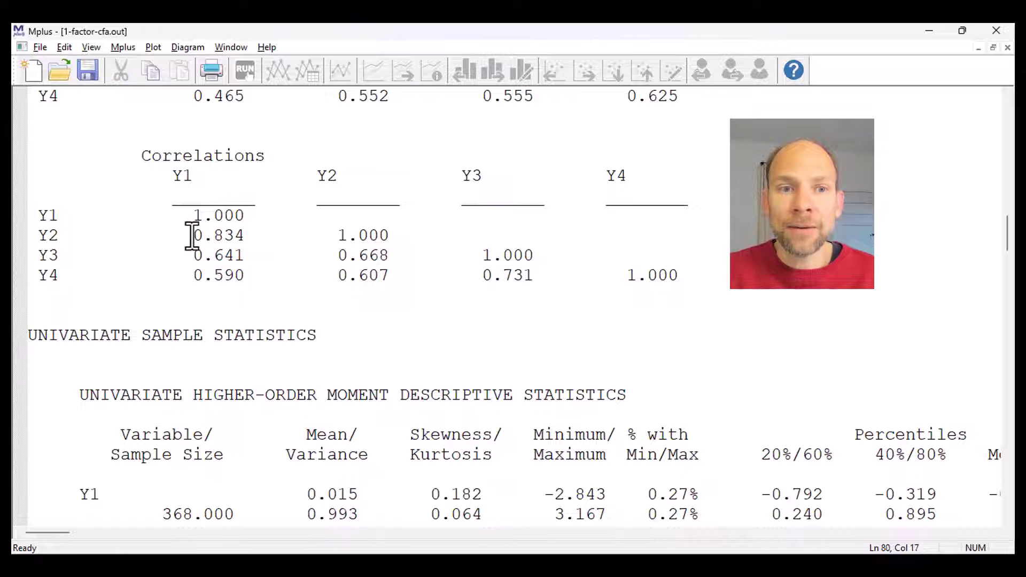
{"action": "left_click_drag", "start_coordinate": [193, 235], "coordinate": [256, 234]}
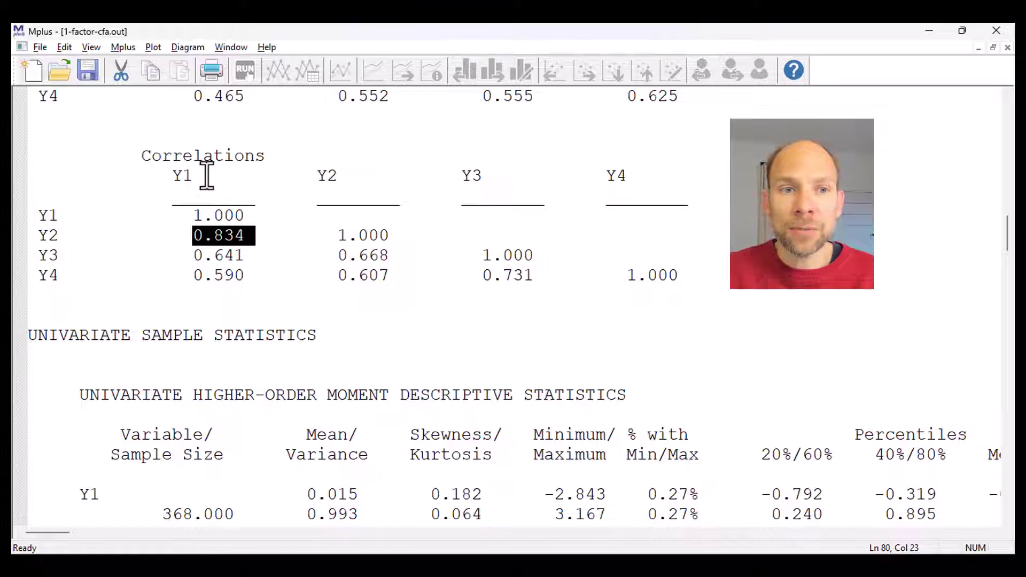
{"action": "left_click", "coordinate": [497, 278]}
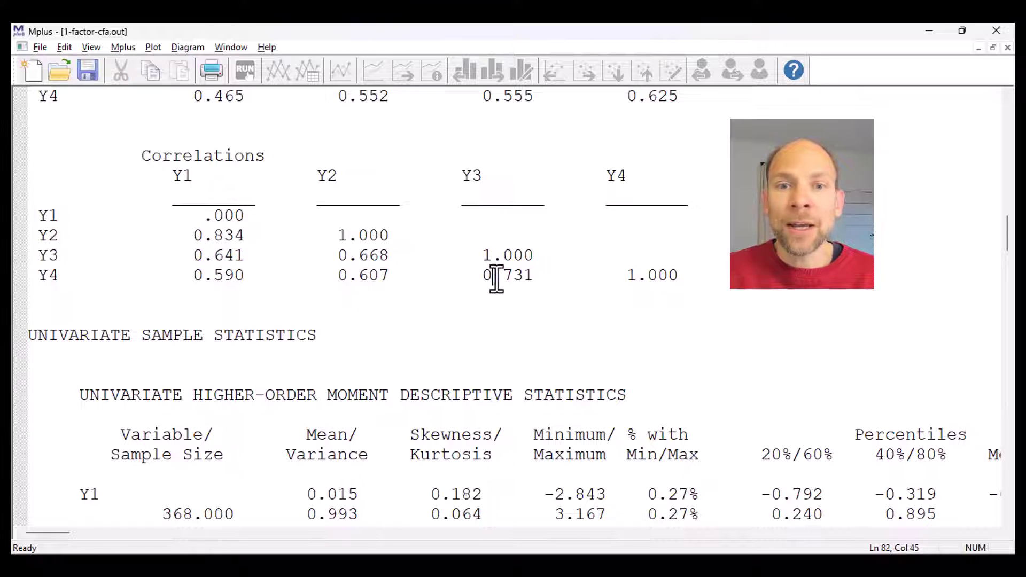
{"action": "left_click_drag", "start_coordinate": [497, 278], "coordinate": [545, 277]}
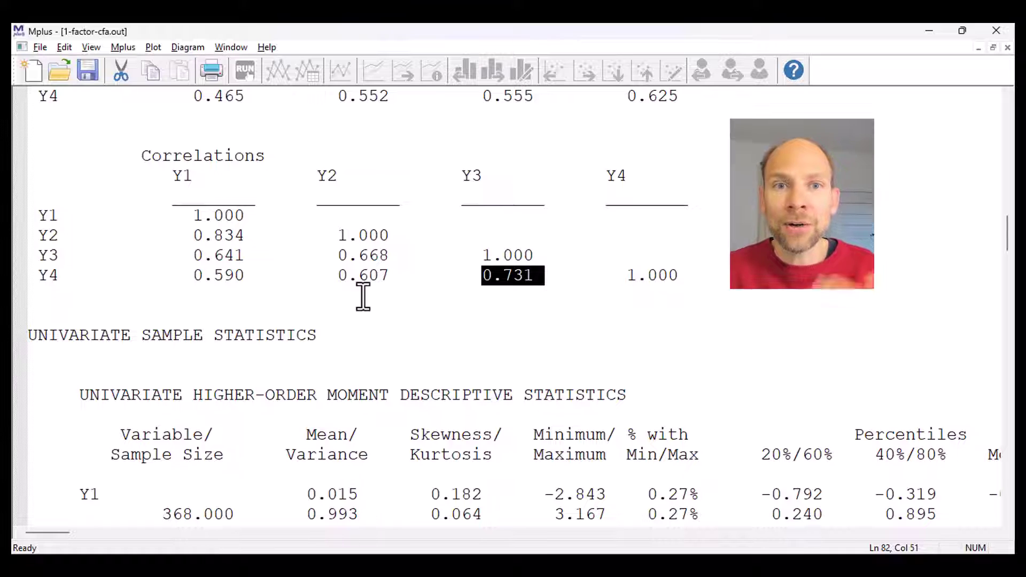
{"action": "scroll", "coordinate": [332, 287], "scroll_direction": "down", "scroll_amount": 14}
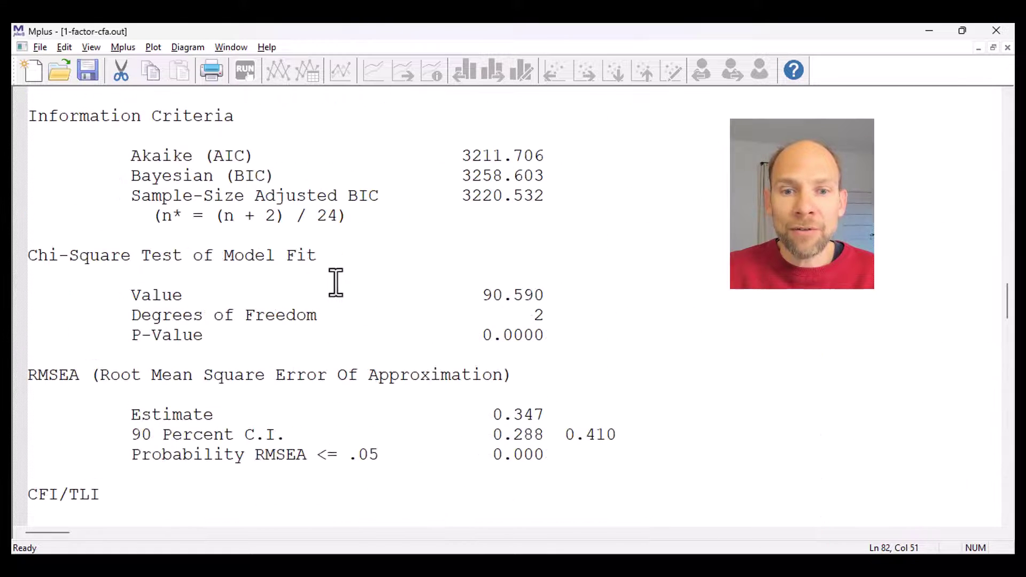
Step: Highlight CFI 0.909 and the baseline chi-square 977.565 with 6 df
{"action": "scroll", "coordinate": [535, 299], "scroll_direction": "down", "scroll_amount": 8}
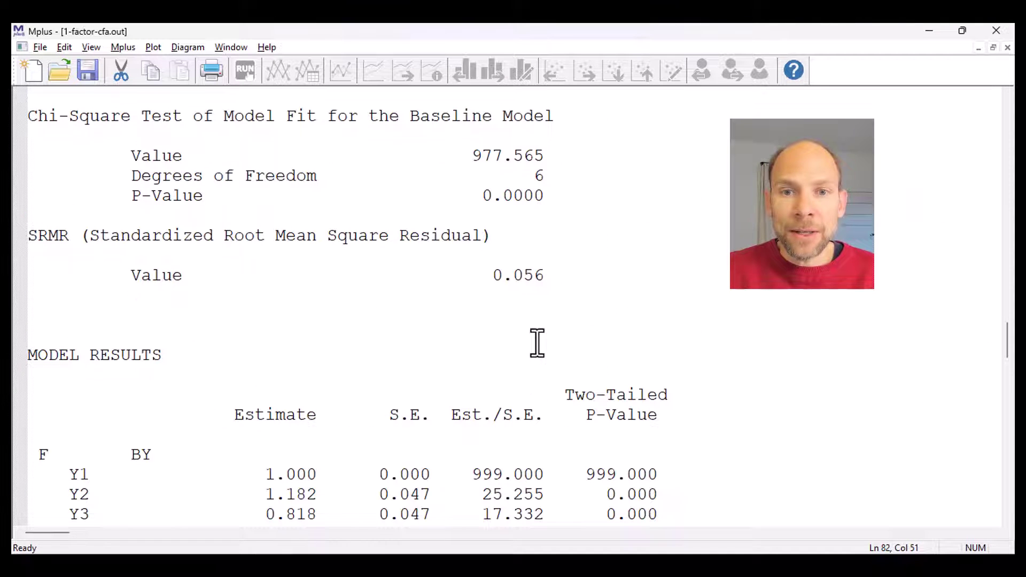
{"action": "scroll", "coordinate": [538, 343], "scroll_direction": "up", "scroll_amount": 4}
{"action": "left_click_drag", "start_coordinate": [565, 293], "coordinate": [113, 295]}
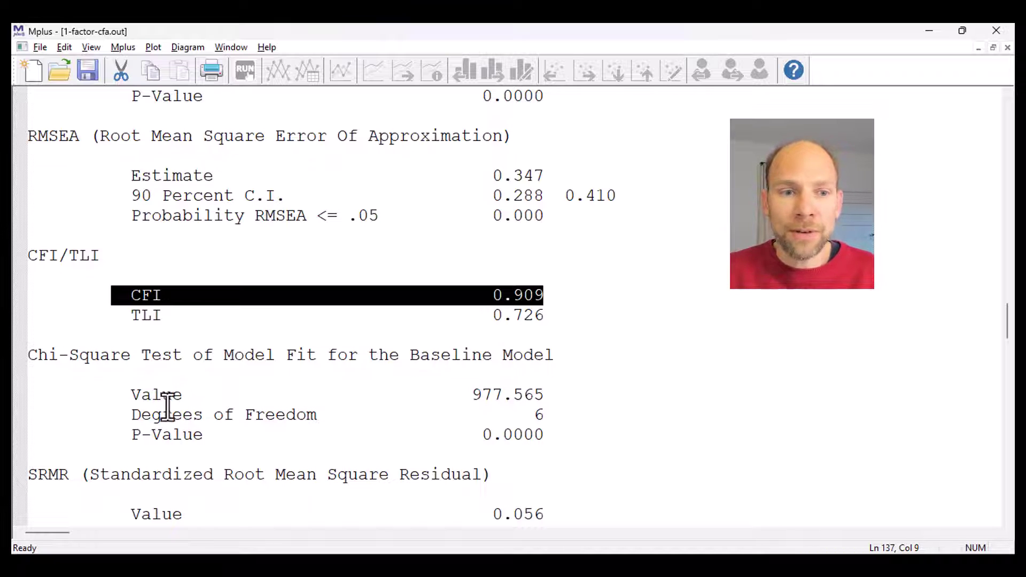
{"action": "left_click_drag", "start_coordinate": [26, 356], "coordinate": [566, 412]}
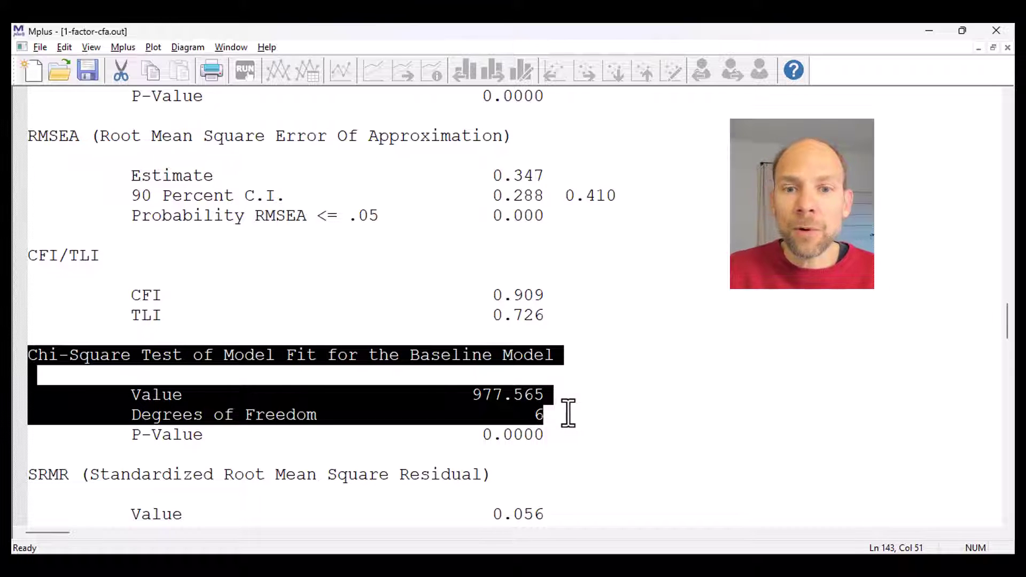
{"action": "left_click", "coordinate": [475, 396]}
{"action": "mouse_move", "coordinate": [472, 396]}
{"action": "left_mouse_down"}
{"action": "mouse_move", "coordinate": [536, 414]}
{"action": "mouse_move", "coordinate": [476, 399]}
{"action": "left_mouse_up"}
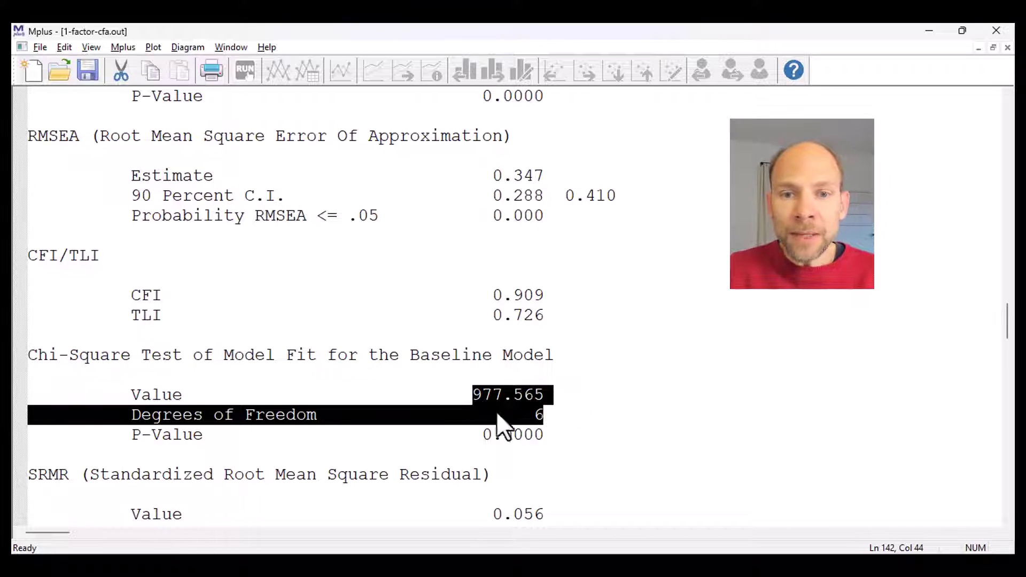
Step: Highlight the model chi-square 90.590 on 2 df and CFI again, then return to the correlations
{"action": "scroll", "coordinate": [537, 409], "scroll_direction": "up", "scroll_amount": 4}
{"action": "left_click_drag", "start_coordinate": [559, 325], "coordinate": [474, 294]}
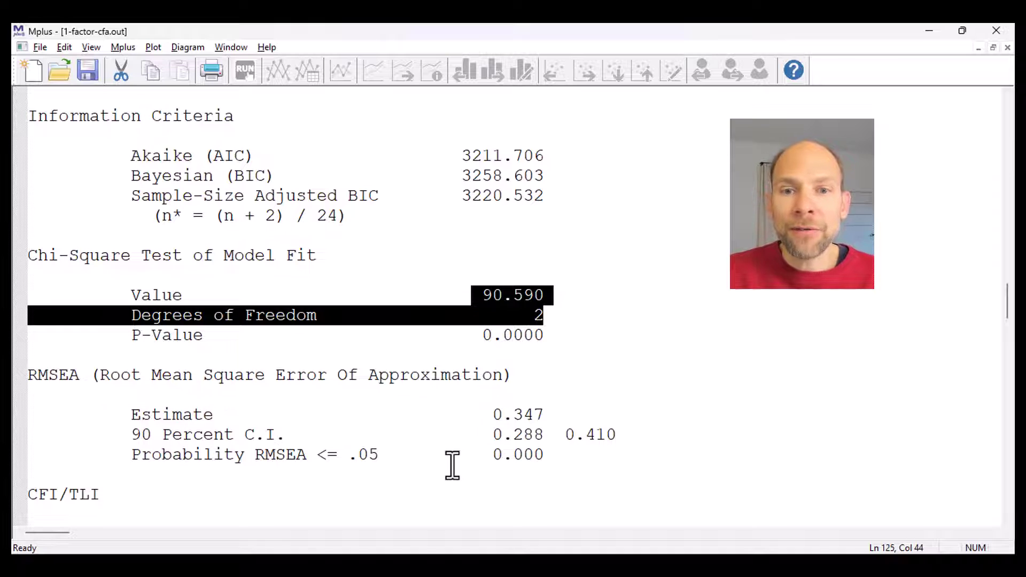
{"action": "left_click", "coordinate": [528, 293]}
{"action": "scroll", "coordinate": [531, 293], "scroll_direction": "down", "scroll_amount": 4}
{"action": "left_click_drag", "start_coordinate": [573, 415], "coordinate": [474, 395]}
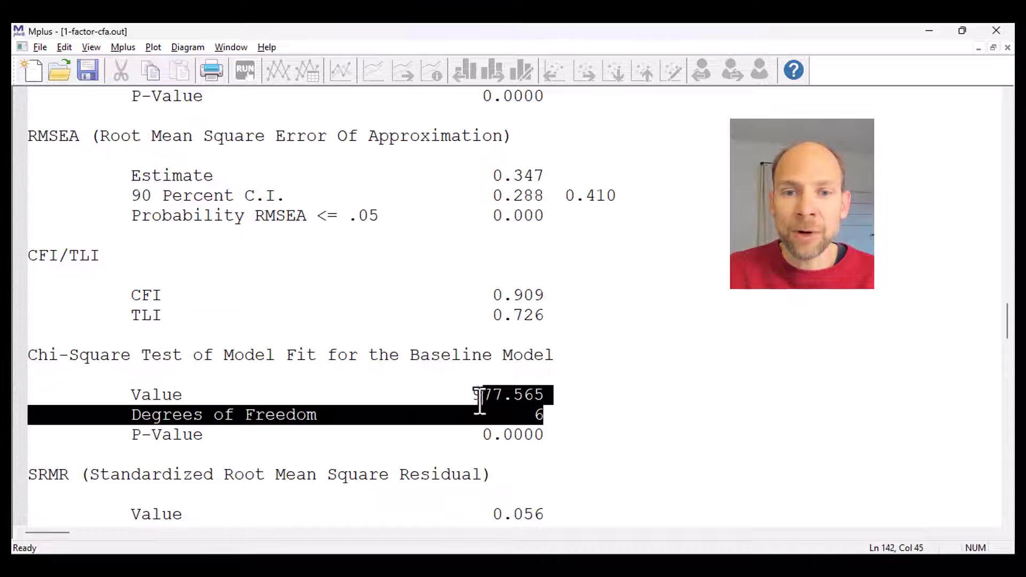
{"action": "left_click_drag", "start_coordinate": [491, 295], "coordinate": [562, 297]}
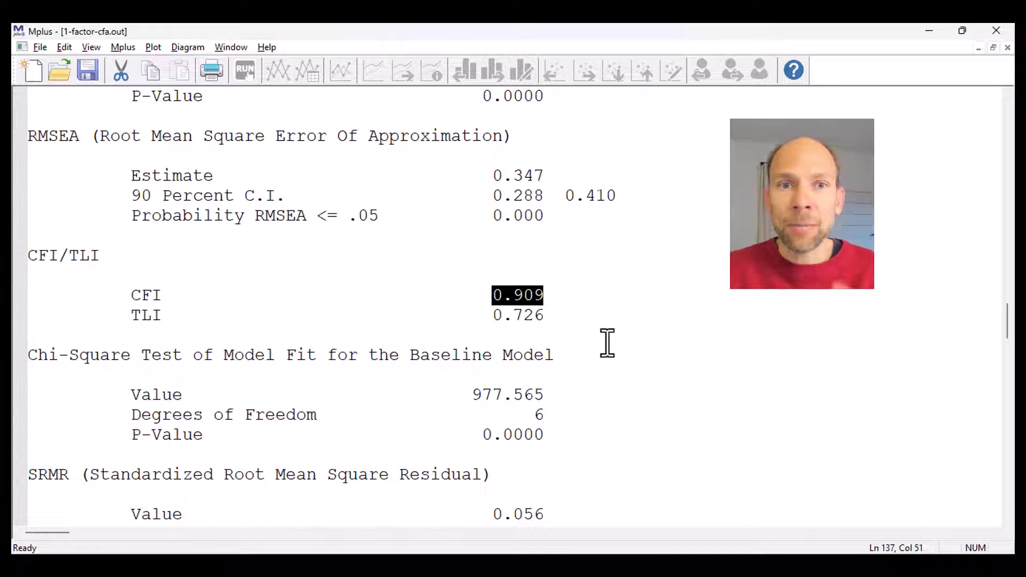
{"action": "scroll", "coordinate": [614, 334], "scroll_direction": "up", "scroll_amount": 9}
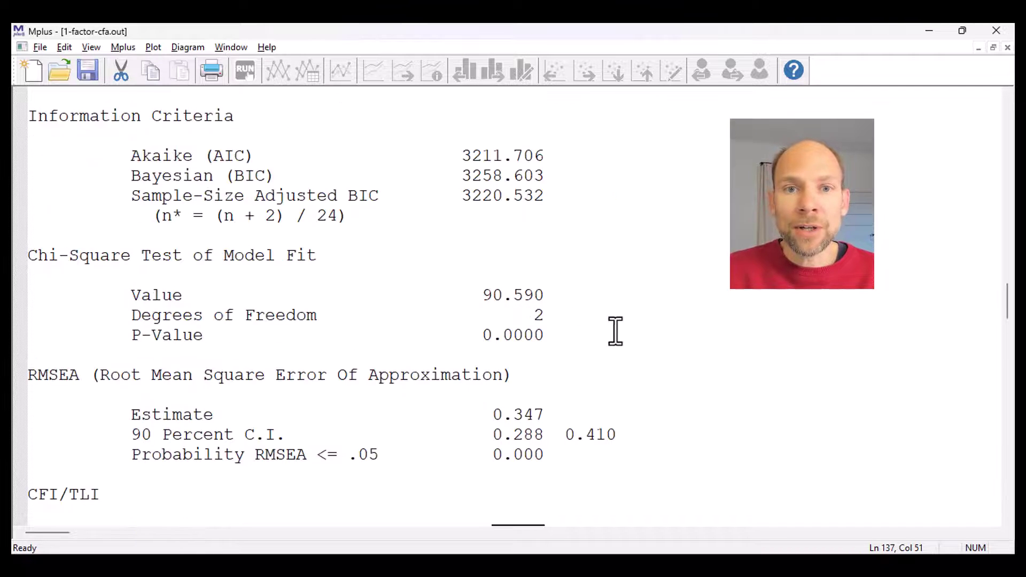
{"action": "scroll", "coordinate": [618, 329], "scroll_direction": "up", "scroll_amount": 10}
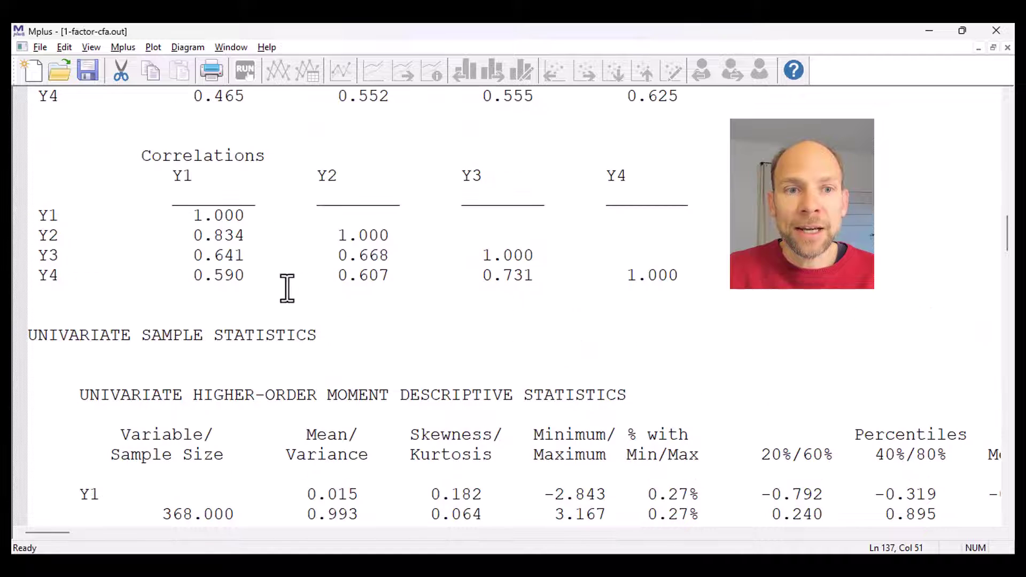
Step: Highlight the correlations 0.834 to 0.731, then switch to the 2-factor-cfa.out output
{"action": "left_click_drag", "start_coordinate": [189, 235], "coordinate": [532, 280]}
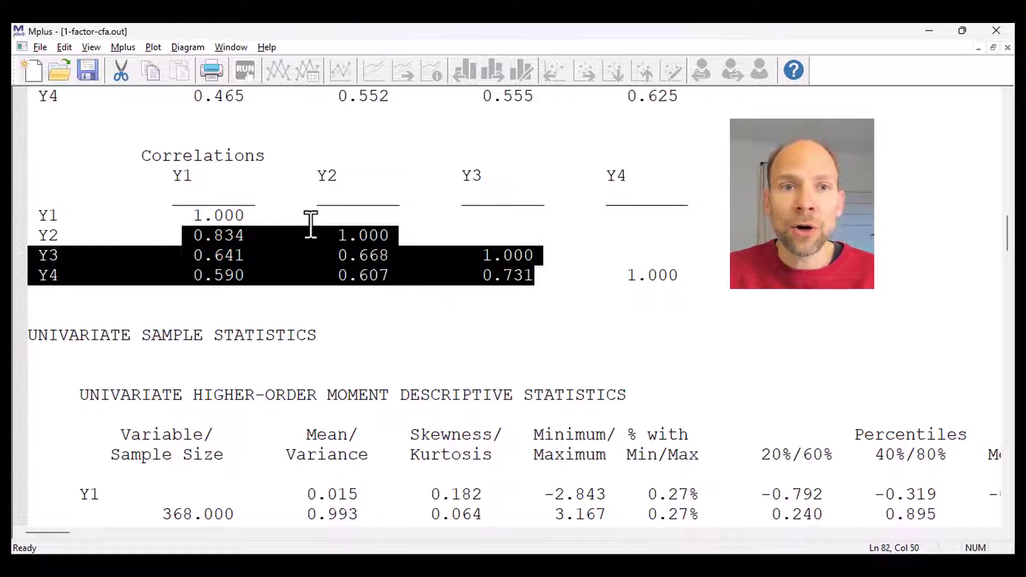
{"action": "left_click", "coordinate": [231, 47]}
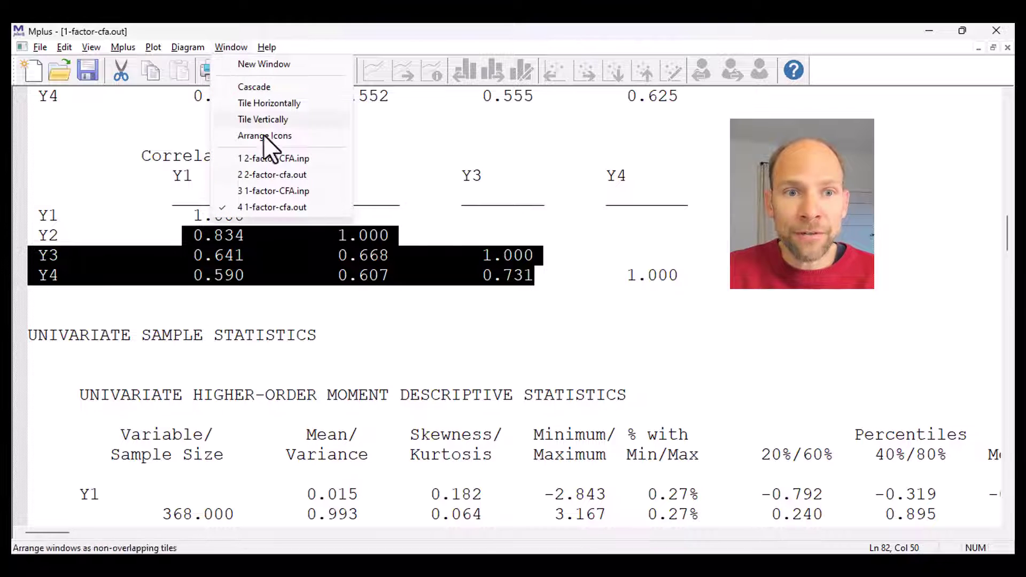
{"action": "left_click", "coordinate": [274, 176]}
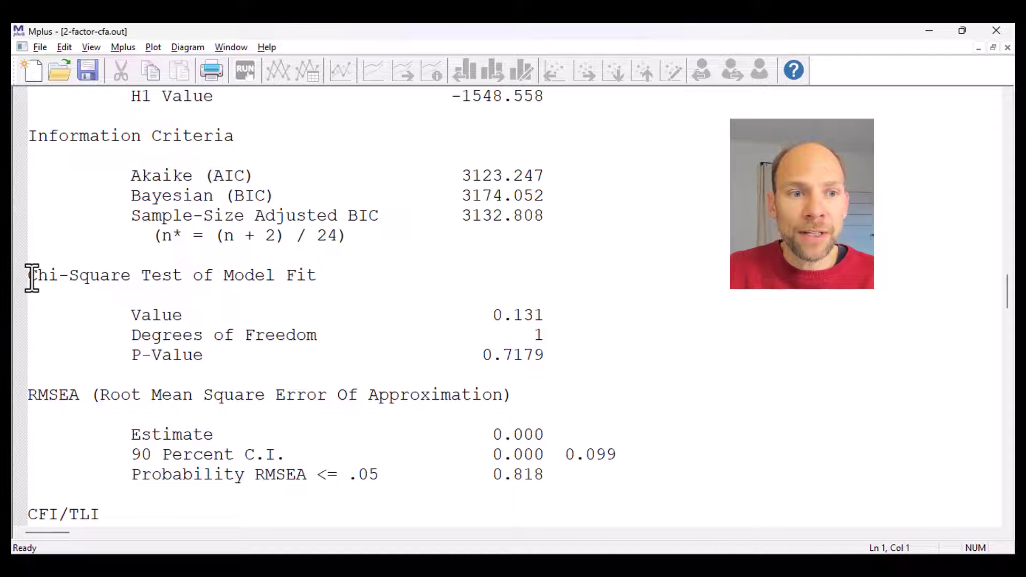
Step: Highlight the chi-square test of model fit, with its value, degrees of freedom and P-value 0.7179
{"action": "left_click_drag", "start_coordinate": [32, 277], "coordinate": [580, 355]}
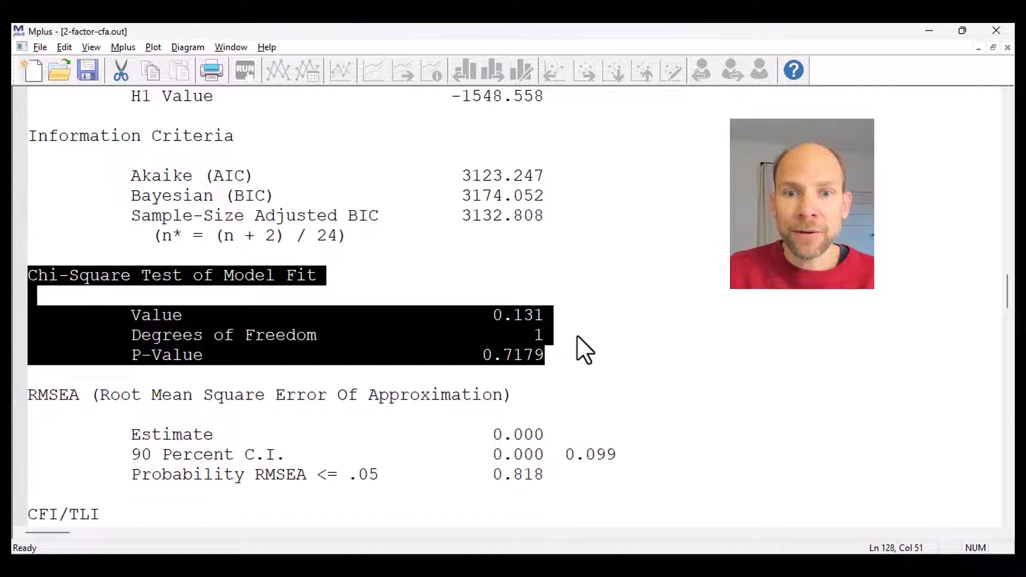
{"action": "left_click", "coordinate": [504, 320]}
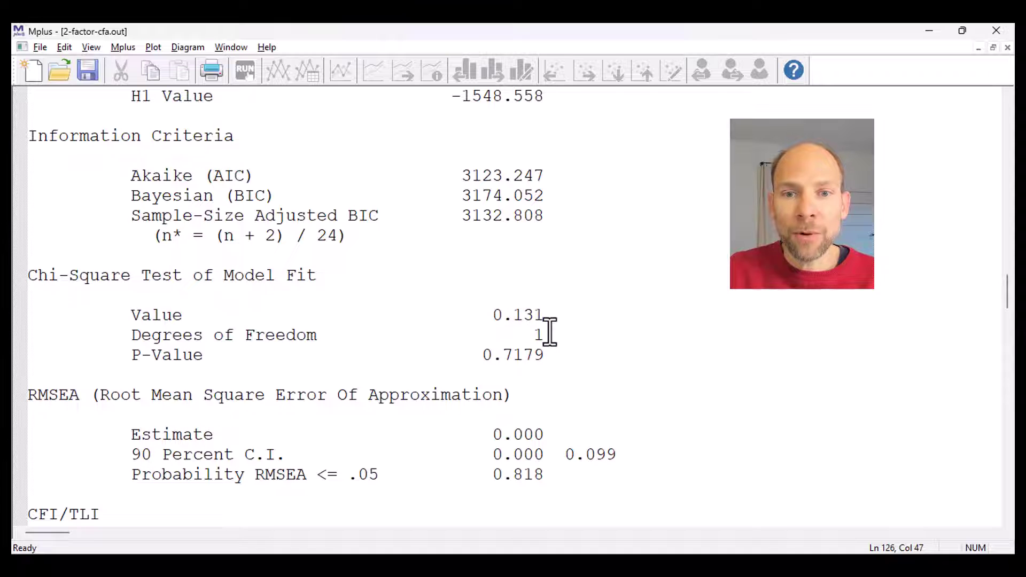
{"action": "mouse_move", "coordinate": [550, 333]}
{"action": "left_mouse_down"}
{"action": "mouse_move", "coordinate": [489, 314]}
{"action": "mouse_move", "coordinate": [545, 315]}
{"action": "left_mouse_up"}
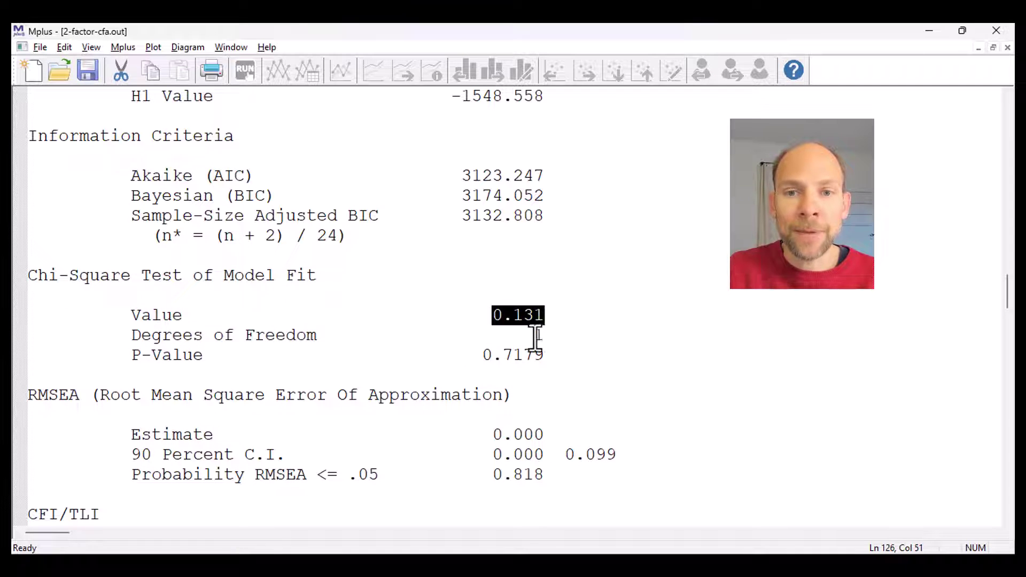
{"action": "left_click_drag", "start_coordinate": [561, 355], "coordinate": [162, 361]}
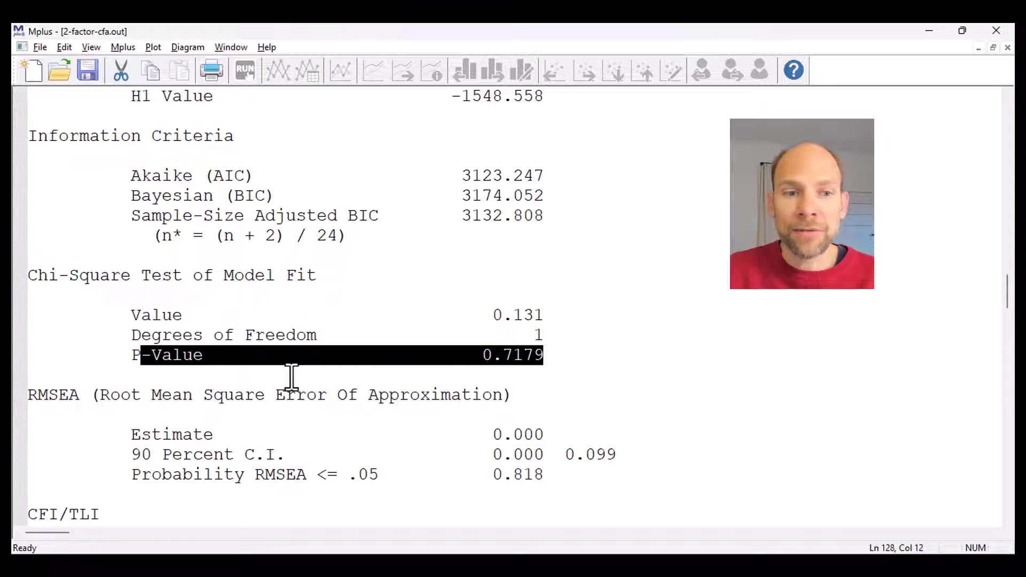
Step: Mark the RMSEA estimate 0.000 and the chi-square value 0.131
{"action": "scroll", "coordinate": [284, 320], "scroll_direction": "down", "scroll_amount": 2}
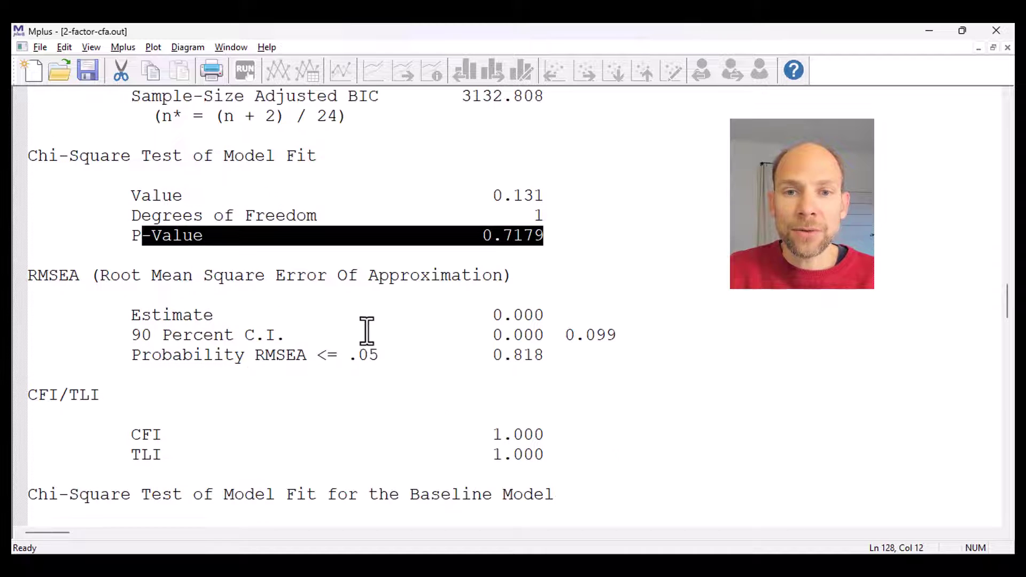
{"action": "left_click_drag", "start_coordinate": [569, 320], "coordinate": [134, 312]}
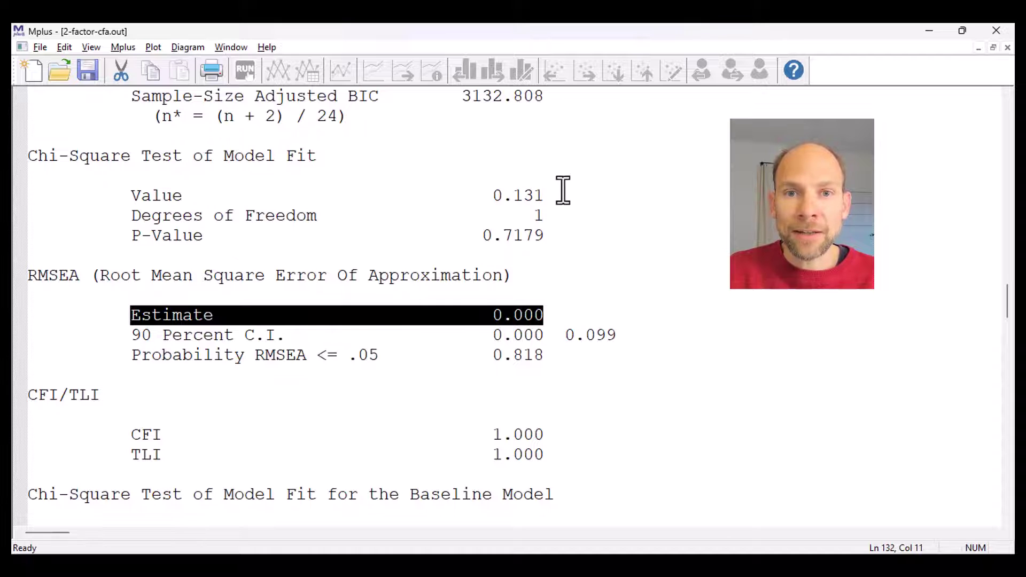
{"action": "left_click_drag", "start_coordinate": [482, 197], "coordinate": [553, 220]}
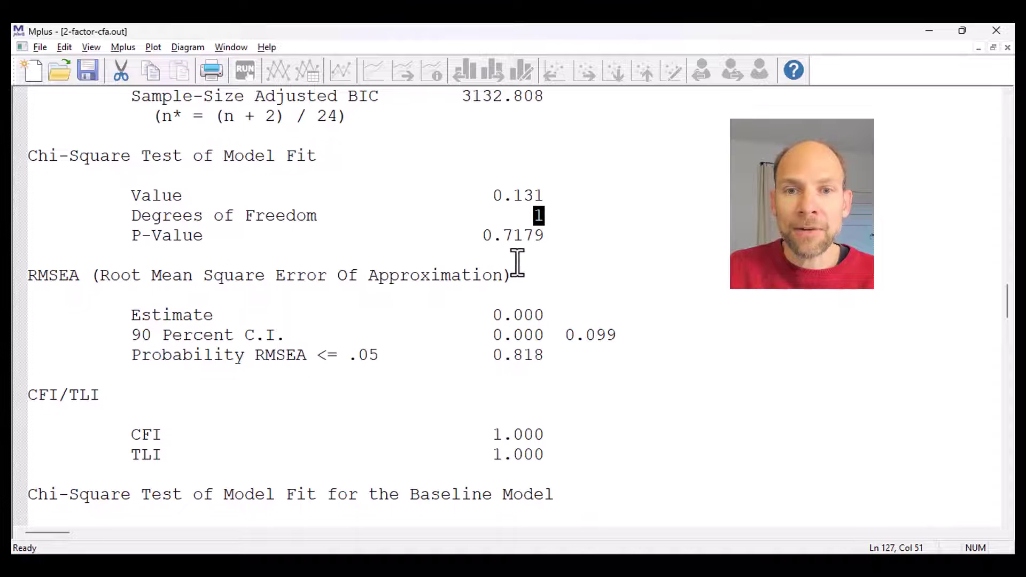
{"action": "left_click_drag", "start_coordinate": [485, 319], "coordinate": [548, 319]}
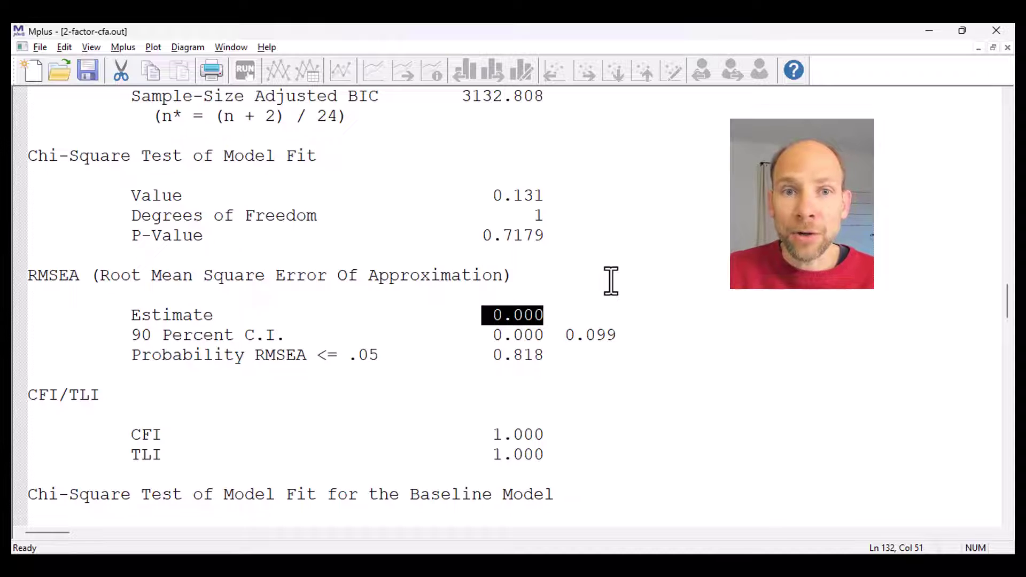
Step: Highlight the CFI and TLI values of 1.000 and the SRMR value 0.001
{"action": "scroll", "coordinate": [578, 252], "scroll_direction": "down", "scroll_amount": 2}
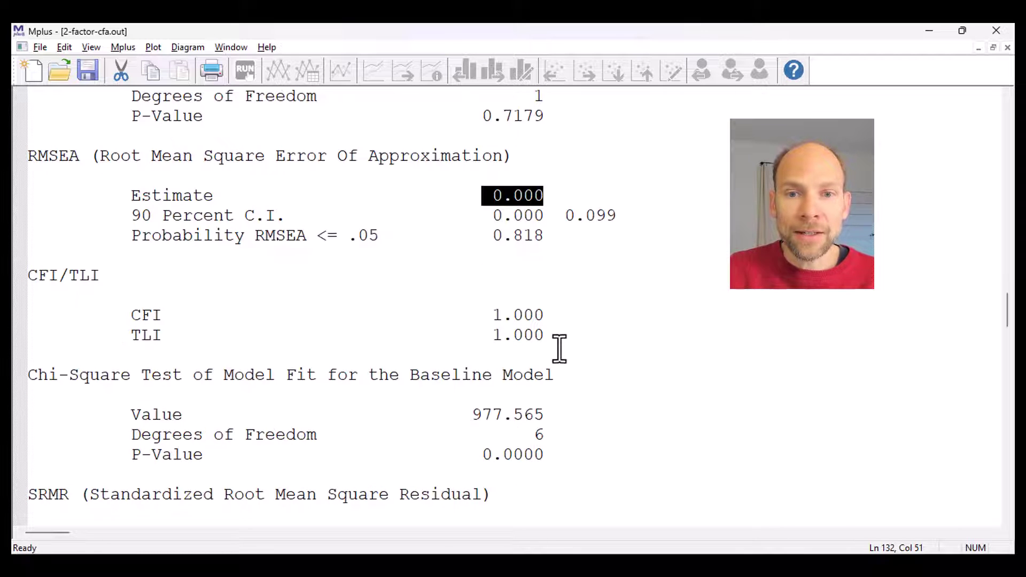
{"action": "left_click_drag", "start_coordinate": [554, 336], "coordinate": [492, 316]}
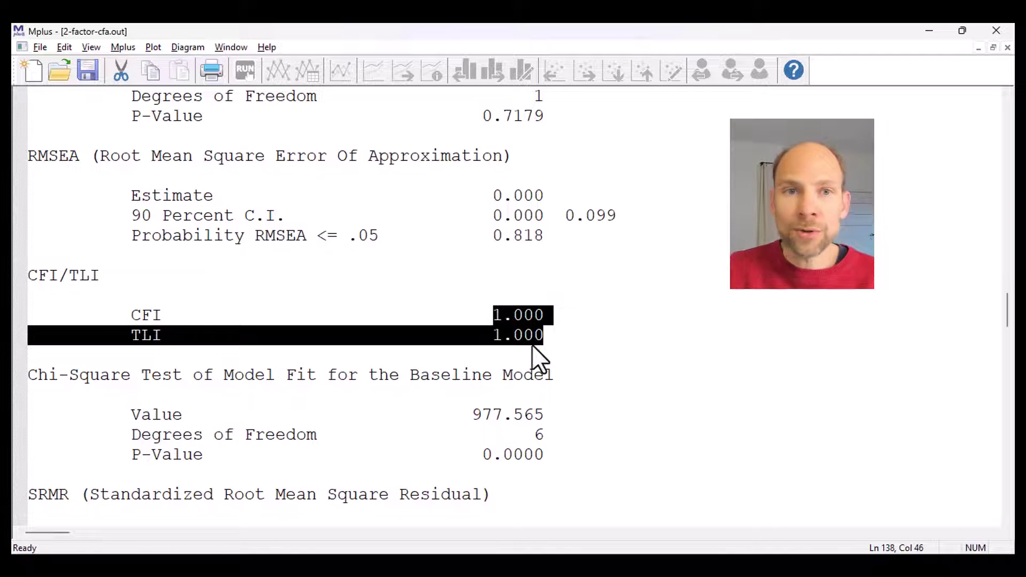
{"action": "scroll", "coordinate": [535, 342], "scroll_direction": "down", "scroll_amount": 2}
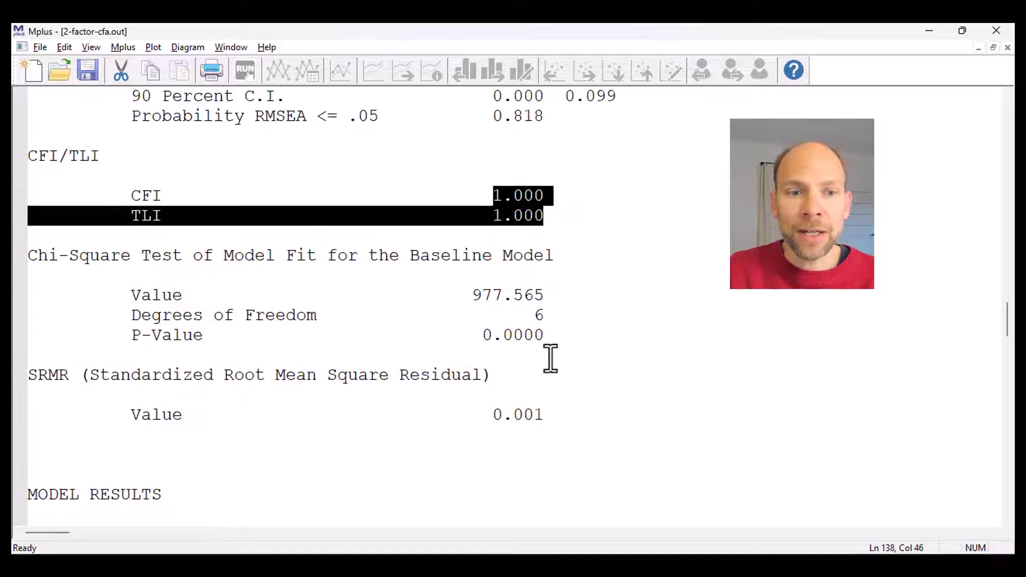
{"action": "left_click_drag", "start_coordinate": [599, 415], "coordinate": [133, 420]}
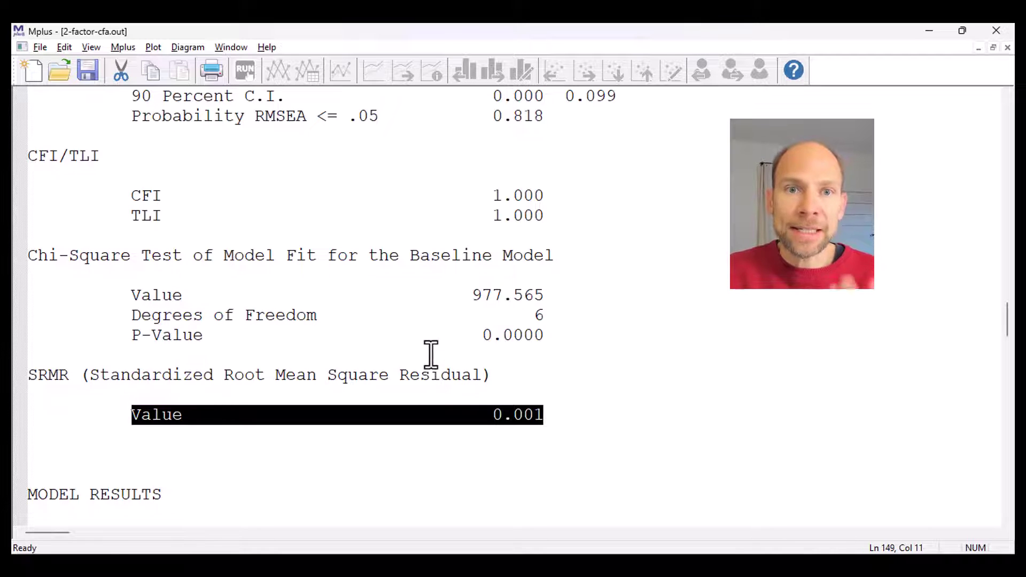
{"action": "scroll", "coordinate": [419, 300], "scroll_direction": "down", "scroll_amount": 12}
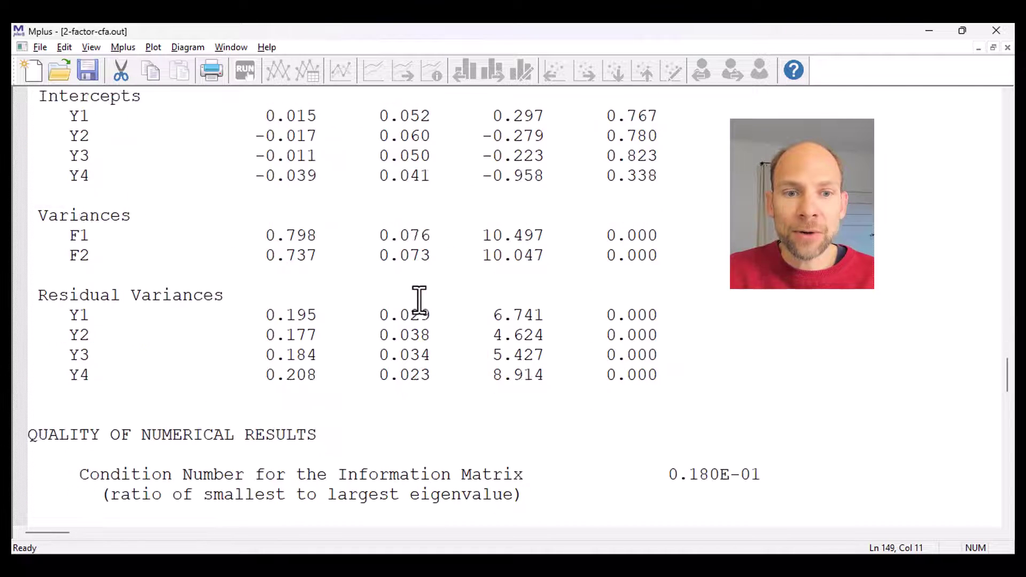
Step: Highlight the STDYX Standardization heading and the loadings 0.897, 0.931, 0.895 and 0.817
{"action": "scroll", "coordinate": [419, 299], "scroll_direction": "down", "scroll_amount": 8}
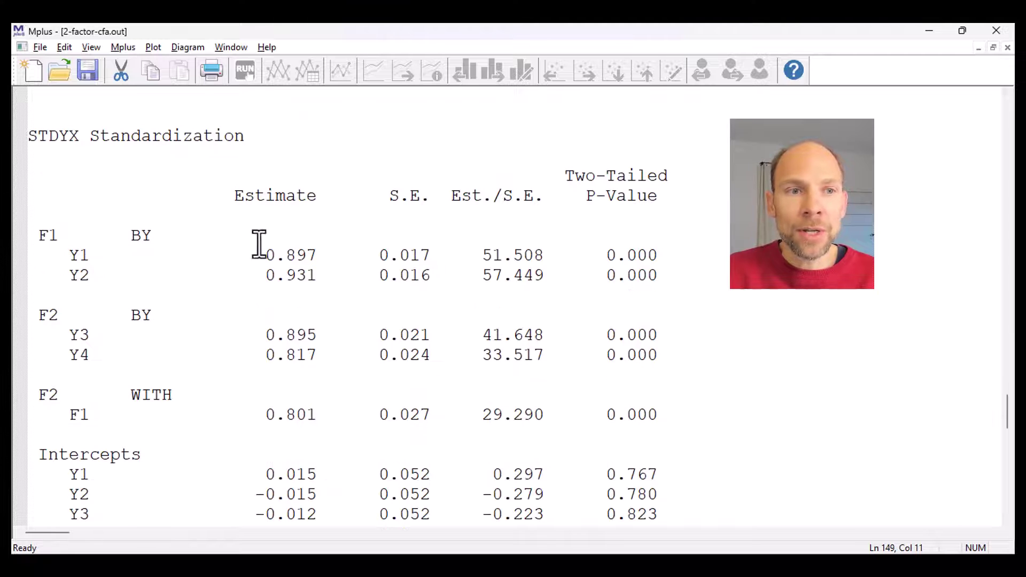
{"action": "left_click_drag", "start_coordinate": [30, 138], "coordinate": [271, 138]}
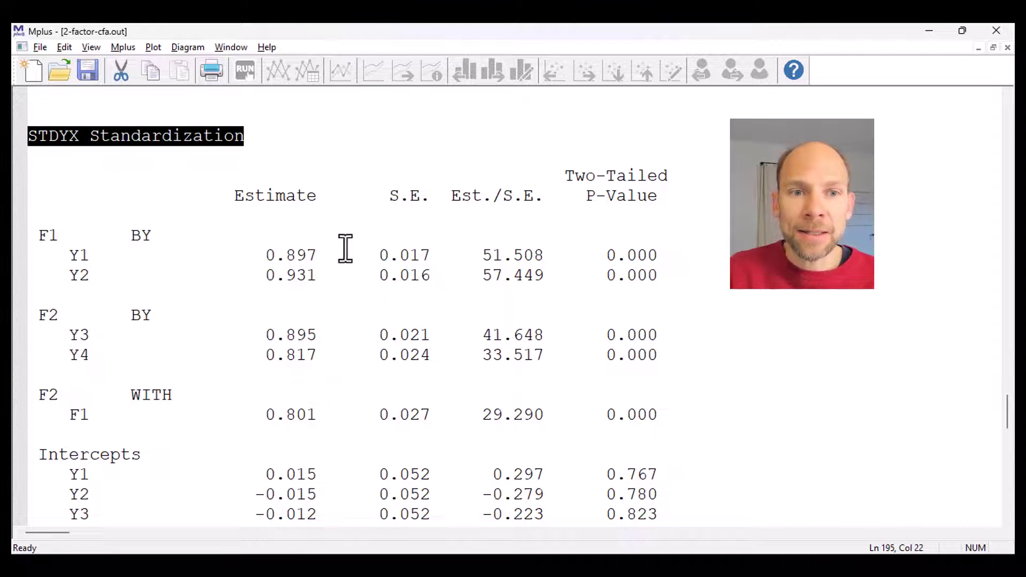
{"action": "left_click_drag", "start_coordinate": [265, 256], "coordinate": [320, 262]}
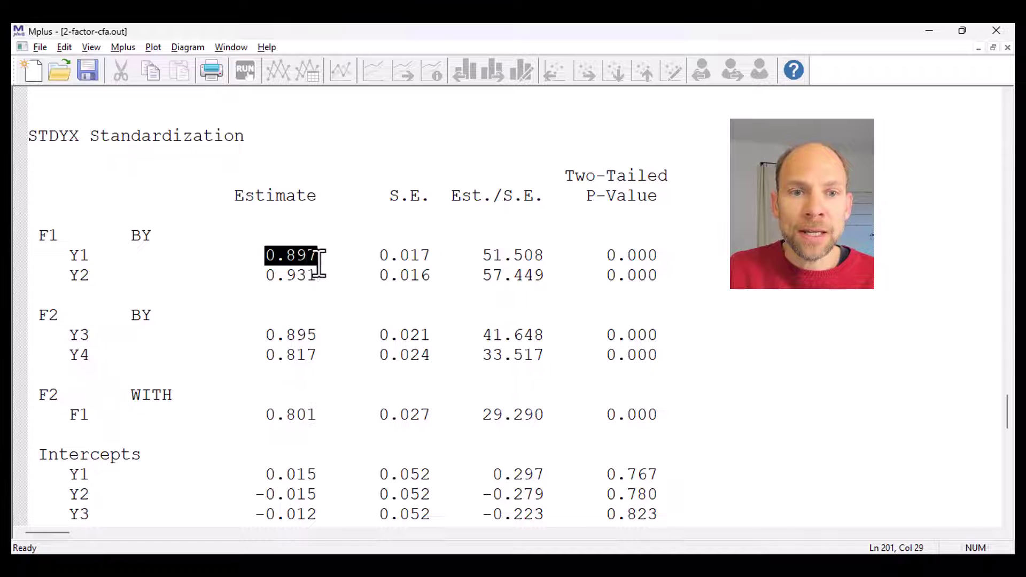
{"action": "left_click_drag", "start_coordinate": [252, 278], "coordinate": [328, 276]}
{"action": "left_click_drag", "start_coordinate": [256, 336], "coordinate": [317, 337]}
{"action": "left_click_drag", "start_coordinate": [255, 357], "coordinate": [326, 369]}
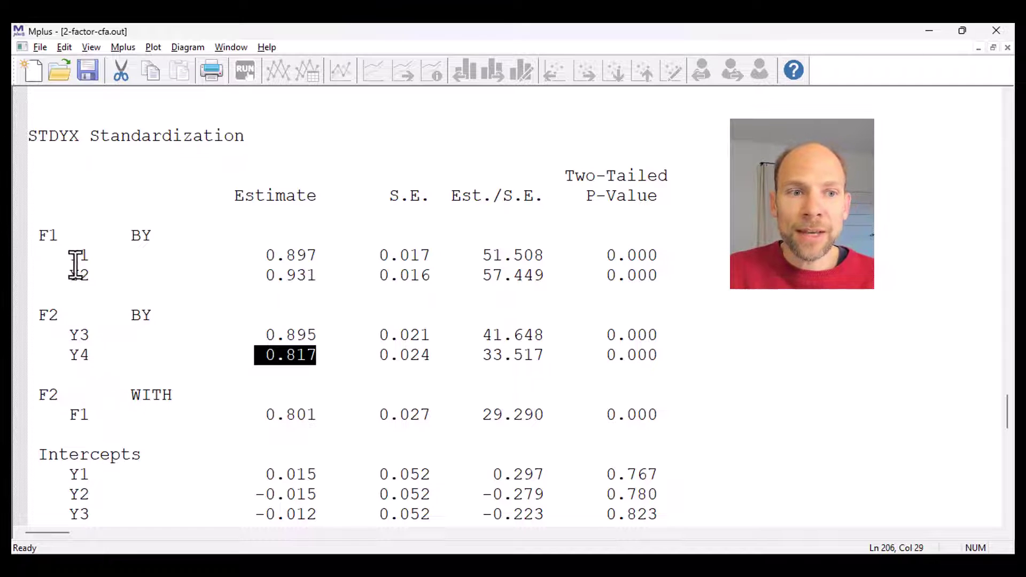
Step: Highlight the Y1–Y2 rows on F1, the Y3–Y4 rows on F2, and the F2 WITH F1 correlation 0.801
{"action": "left_click_drag", "start_coordinate": [74, 259], "coordinate": [324, 279]}
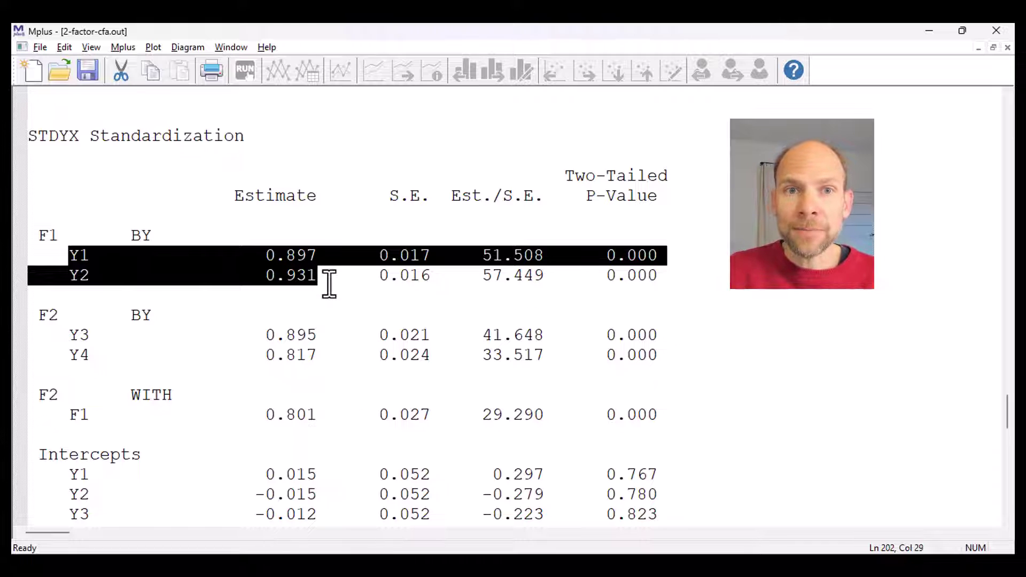
{"action": "left_click_drag", "start_coordinate": [69, 337], "coordinate": [326, 355]}
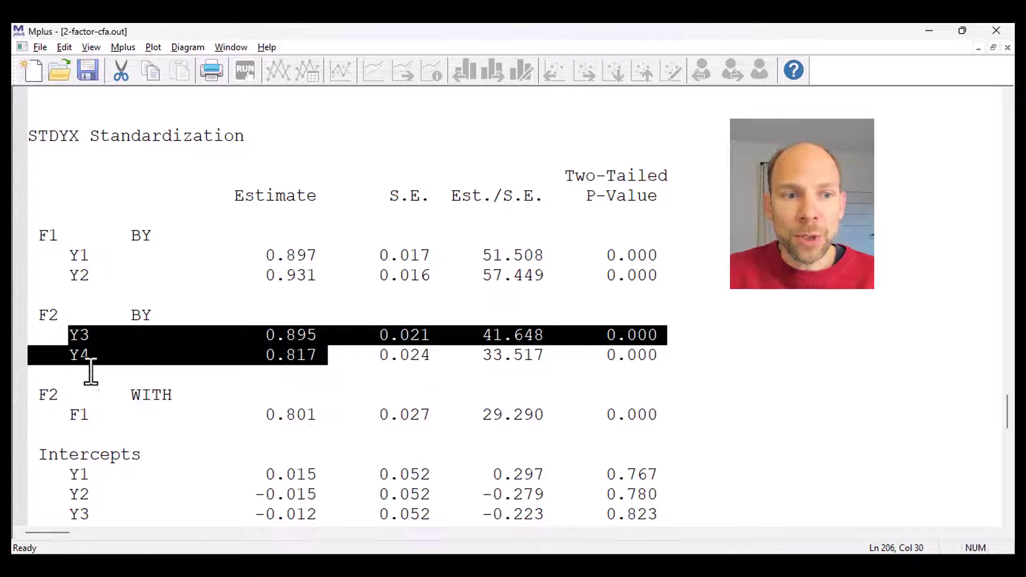
{"action": "left_click_drag", "start_coordinate": [40, 396], "coordinate": [319, 420]}
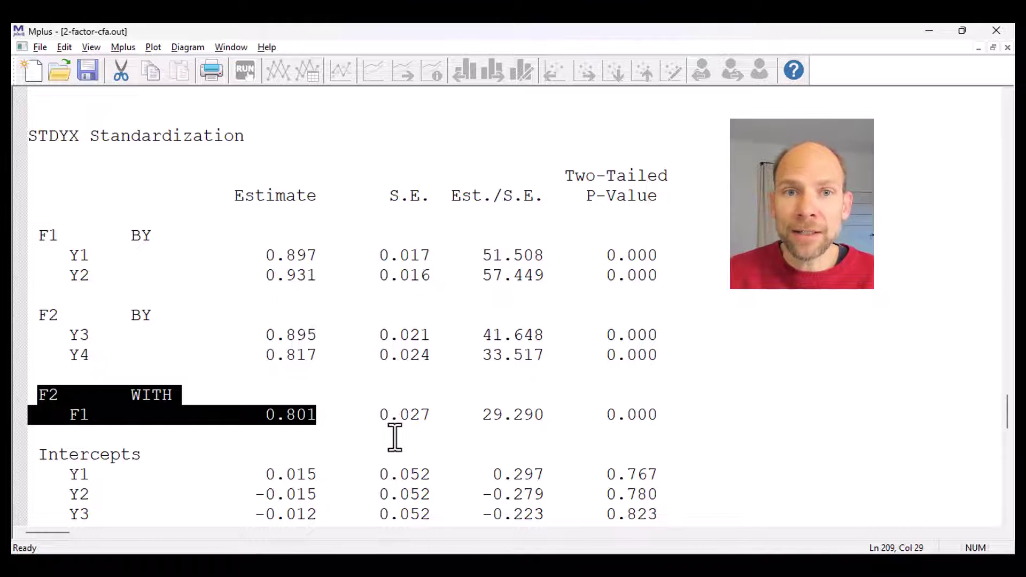